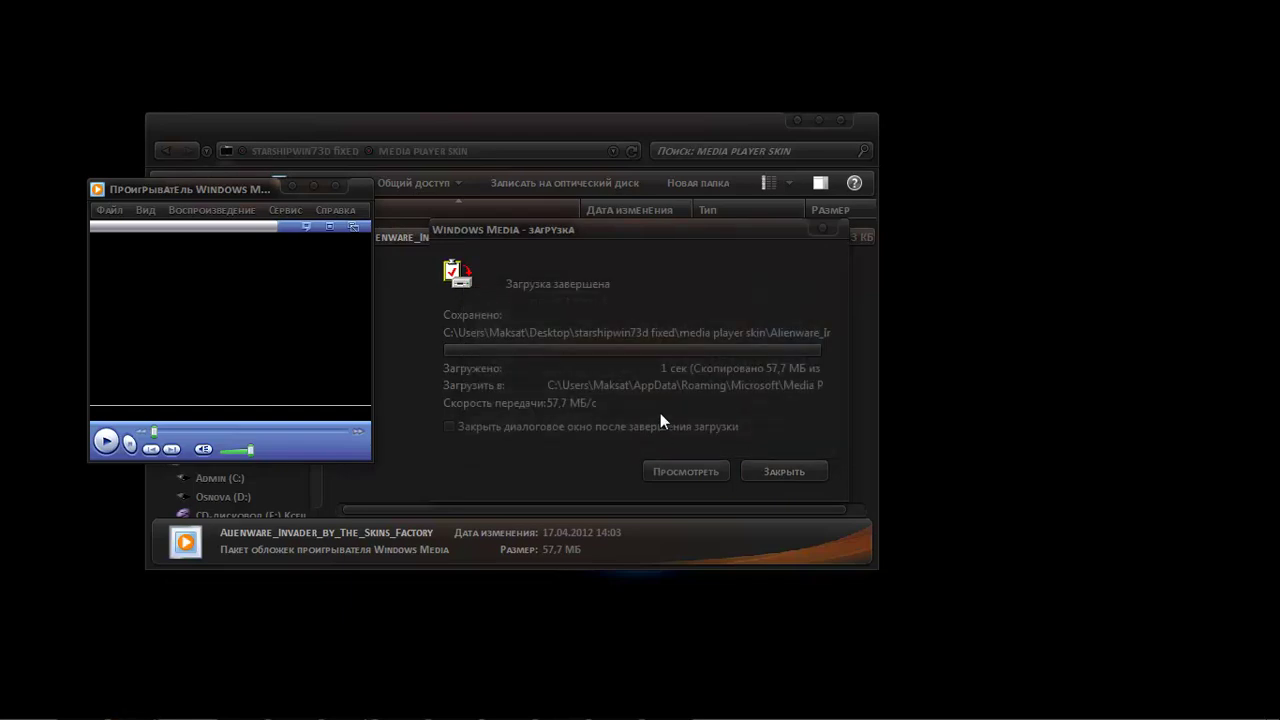
Open the downloaded Alienware Invader skin in Windows Media Player and place the player at the middle of the desktop.
left_click(673, 466)
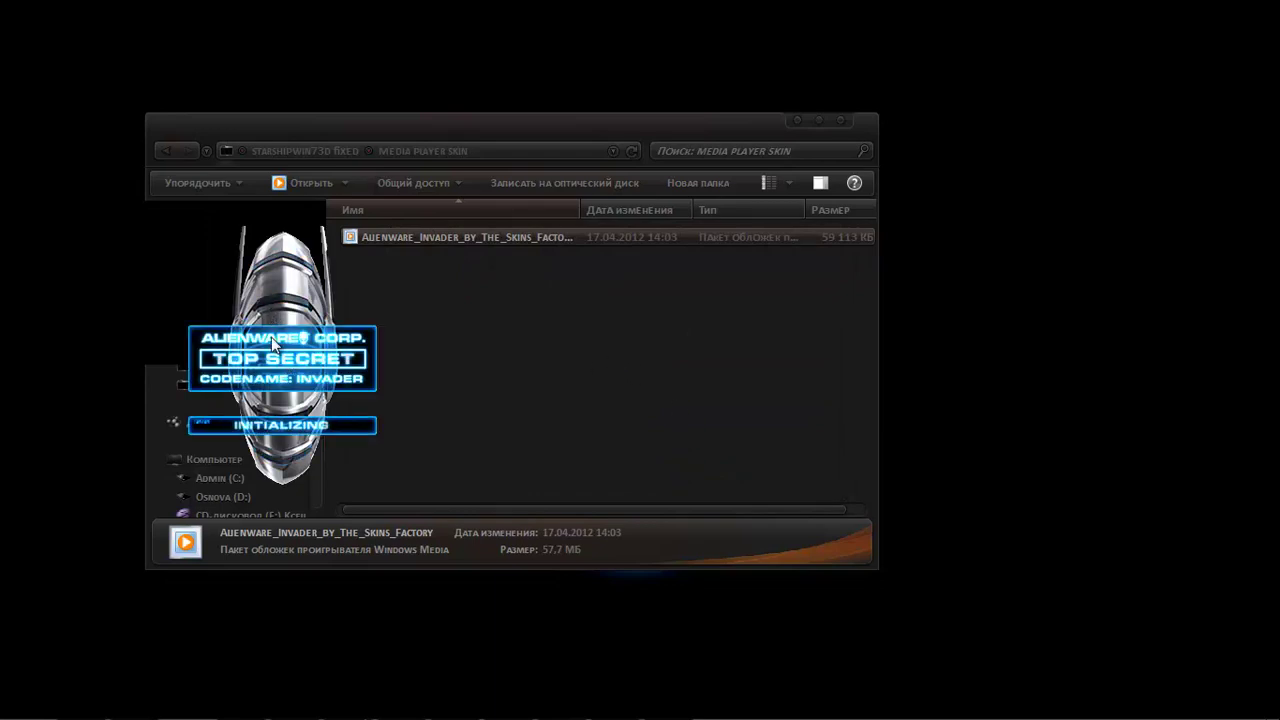
left_click_drag(271, 337, 622, 331)
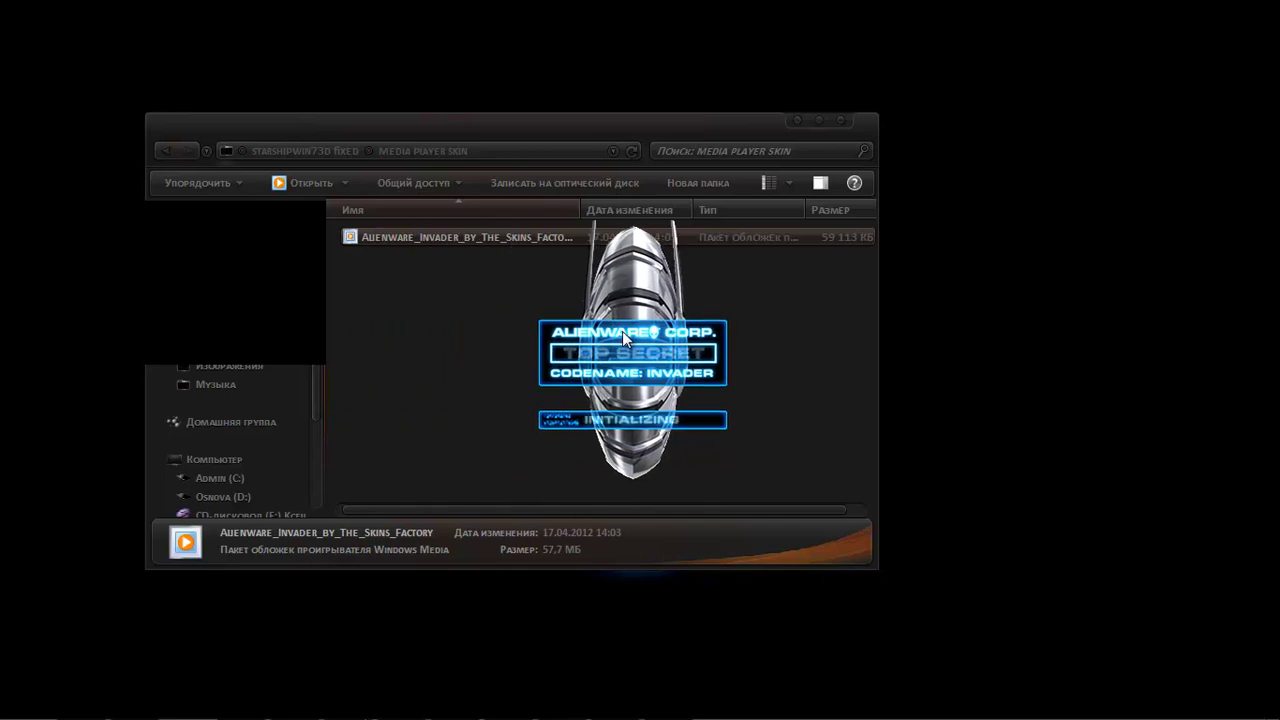
Dismiss the screen-capture window and minimize the MEDIA PLAYER SKIN folder so only the skinned player remains on the desktop.
left_click(794, 118)
left_click_drag(677, 126, 537, 115)
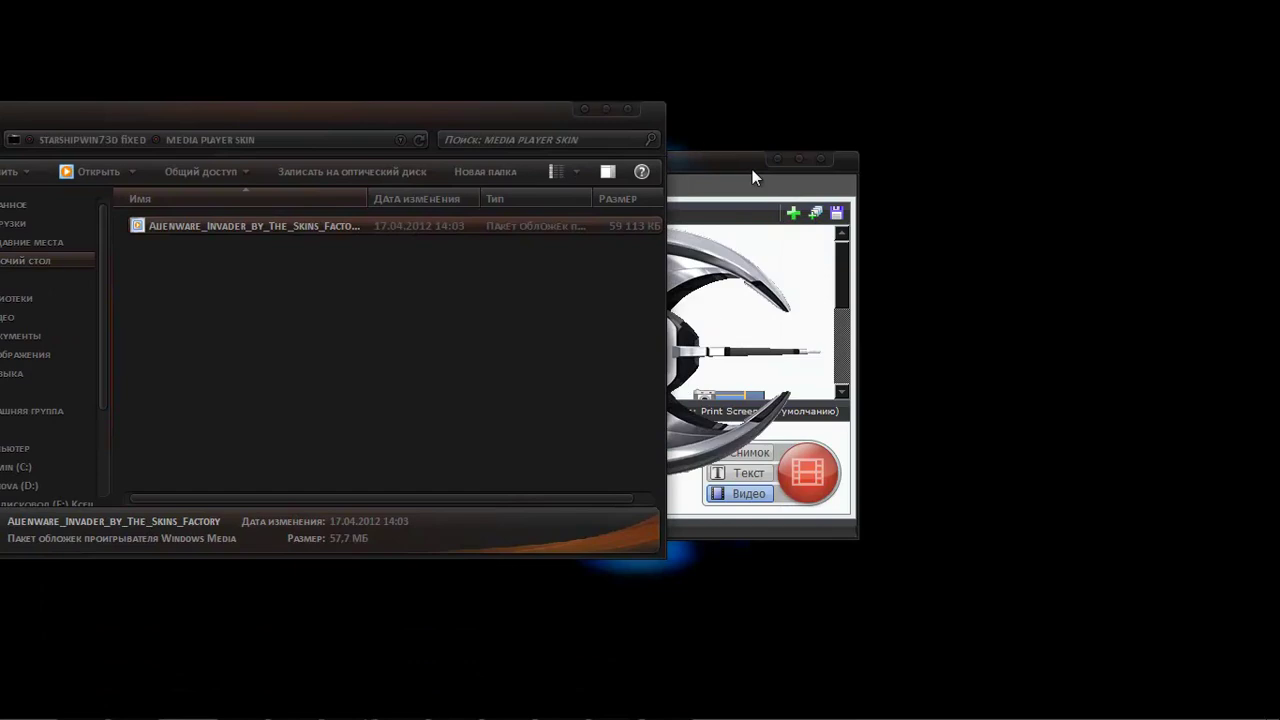
left_click(819, 160)
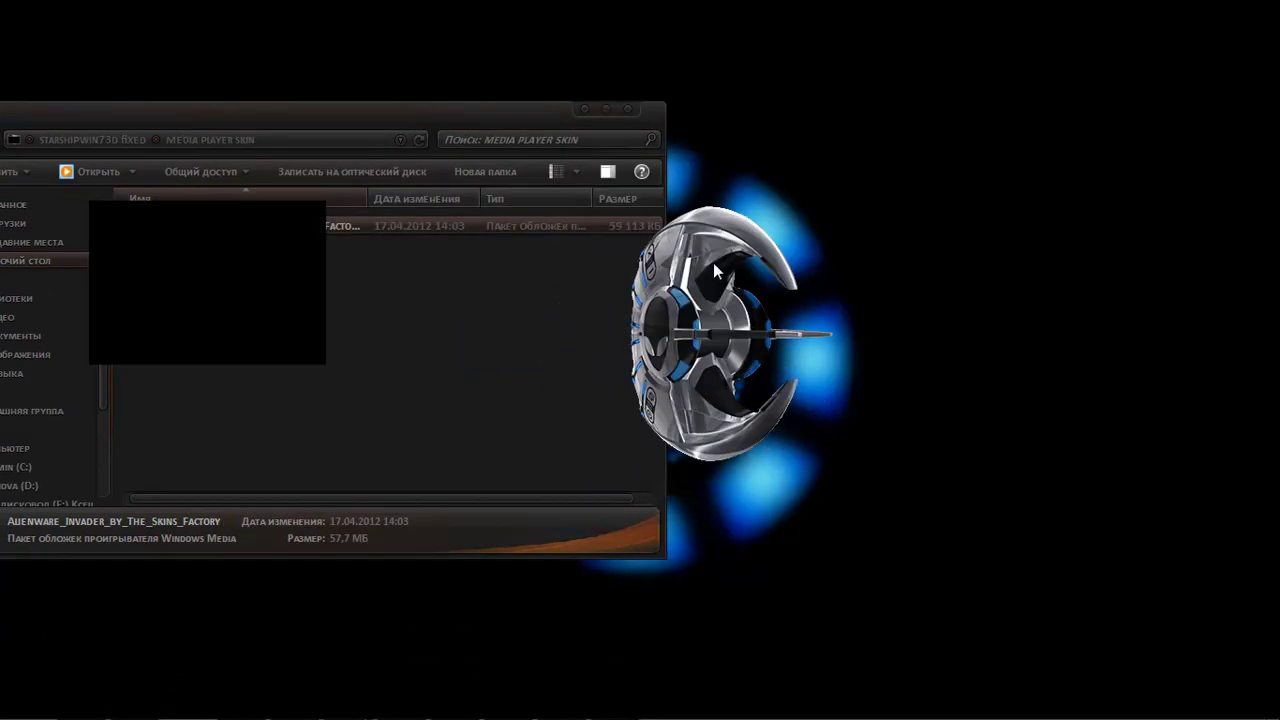
left_click(585, 113)
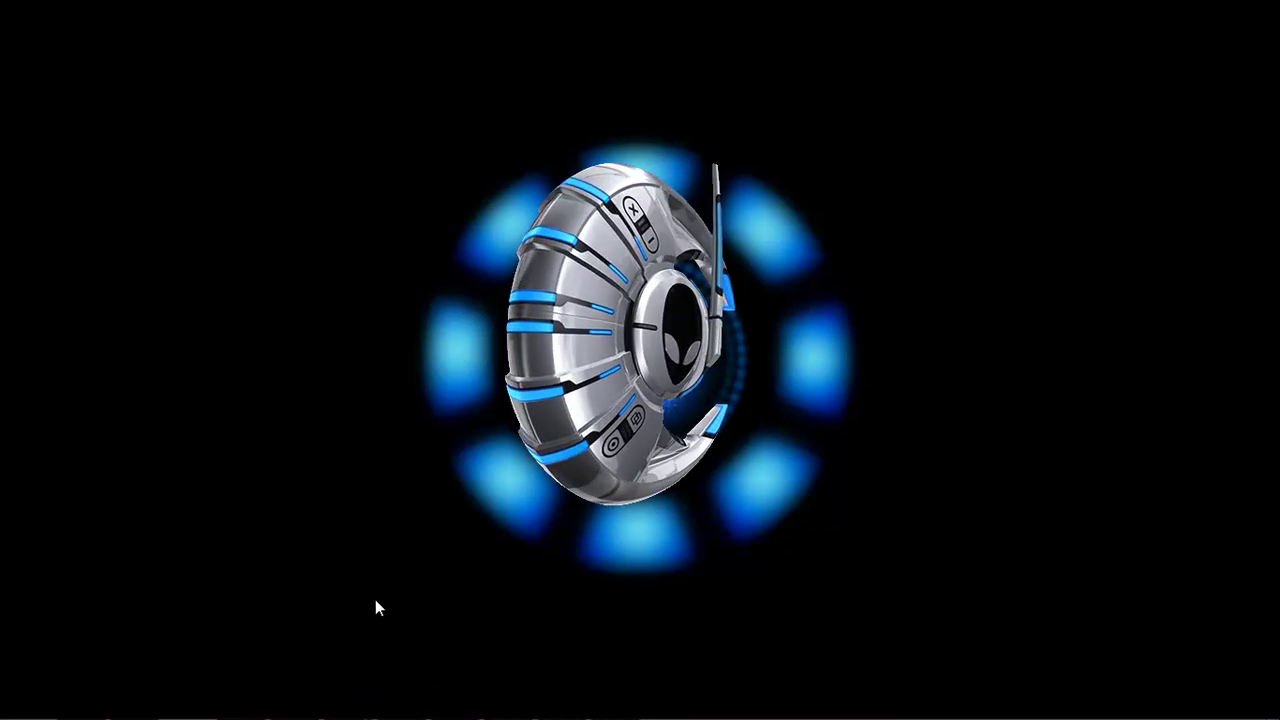
Play the A State of Trance 604 MP3 from its folder in the skinned player and minimize the folder.
mouse_move(353, 716)
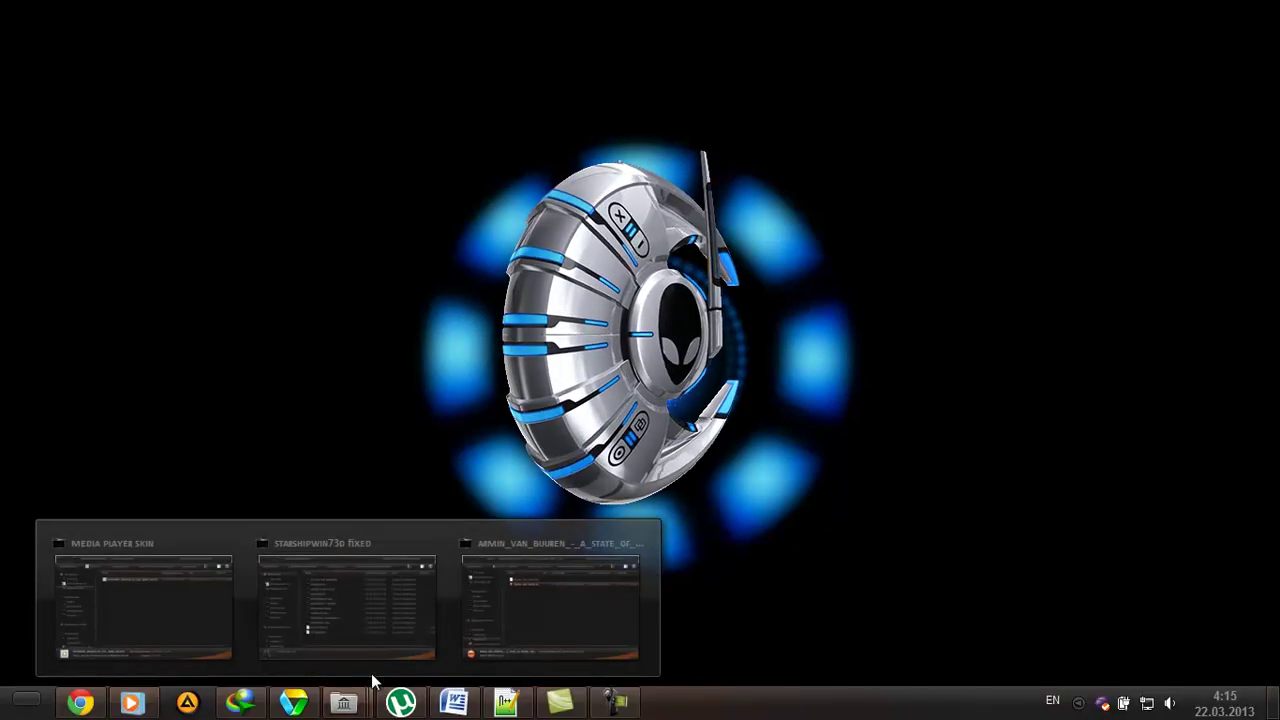
mouse_move(389, 630)
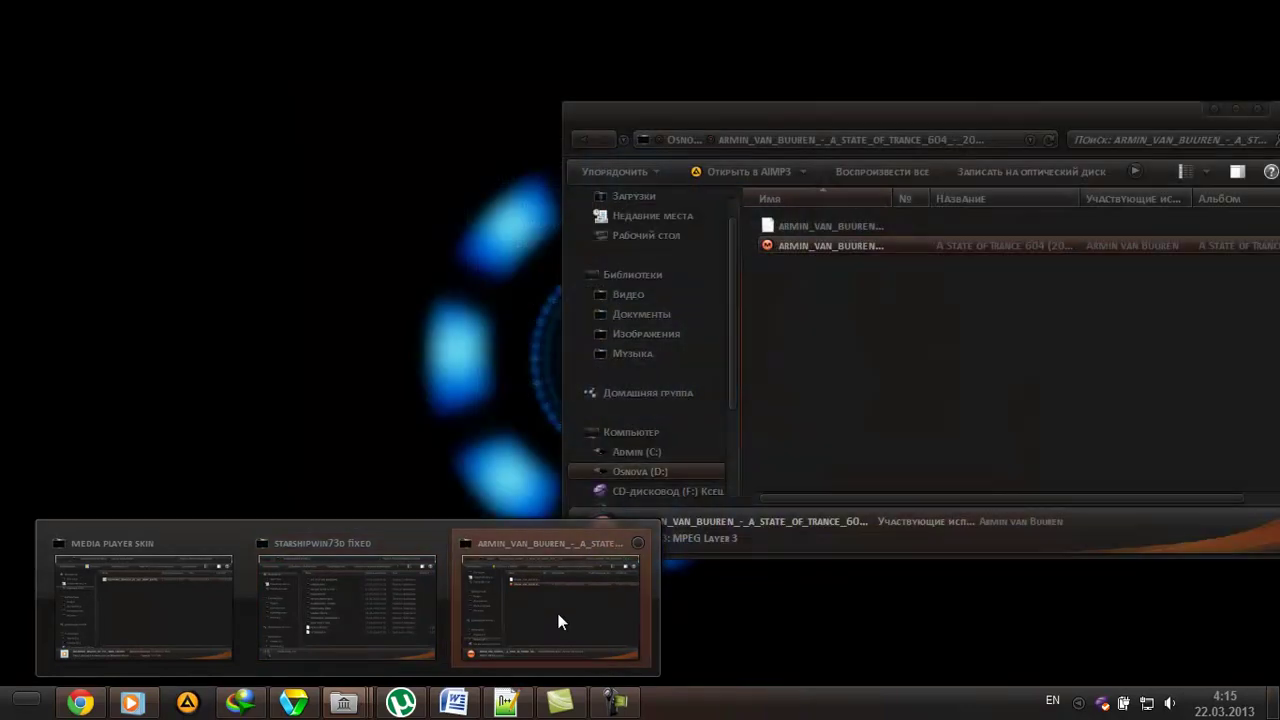
left_click(557, 623)
left_click_drag(813, 100, 1020, 97)
left_click_drag(999, 231, 583, 268)
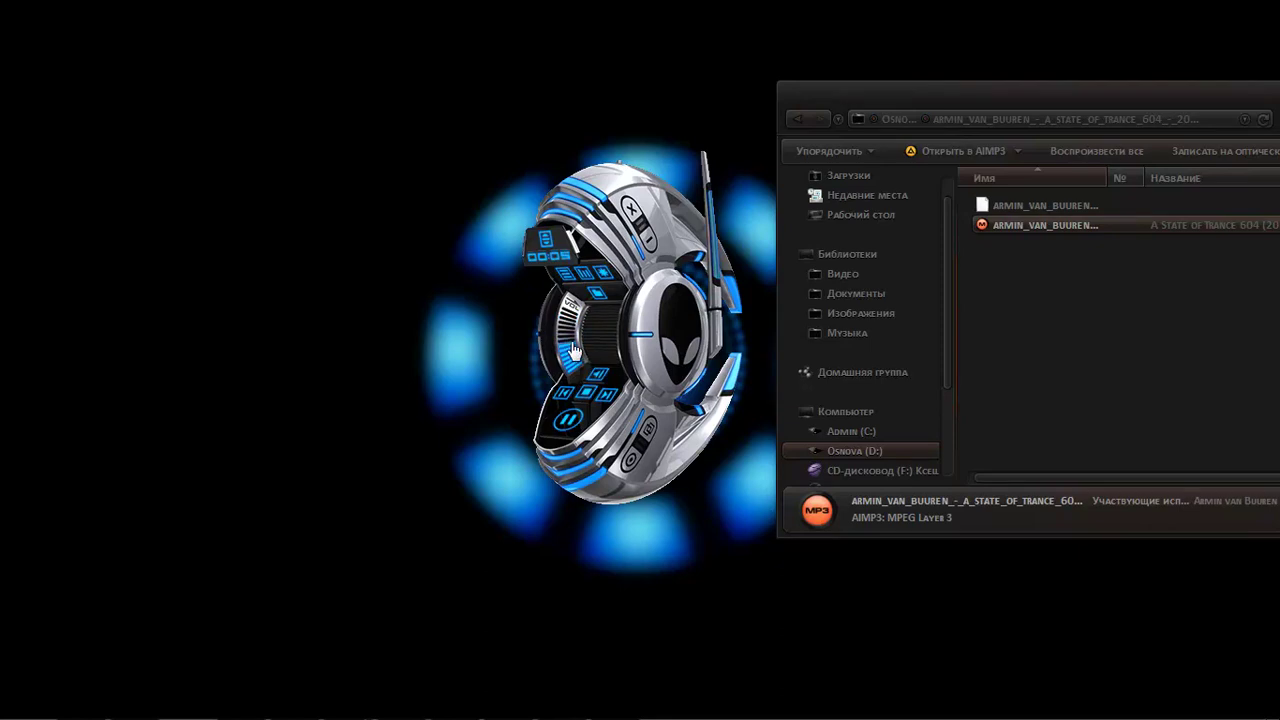
left_click_drag(876, 96, 399, 87)
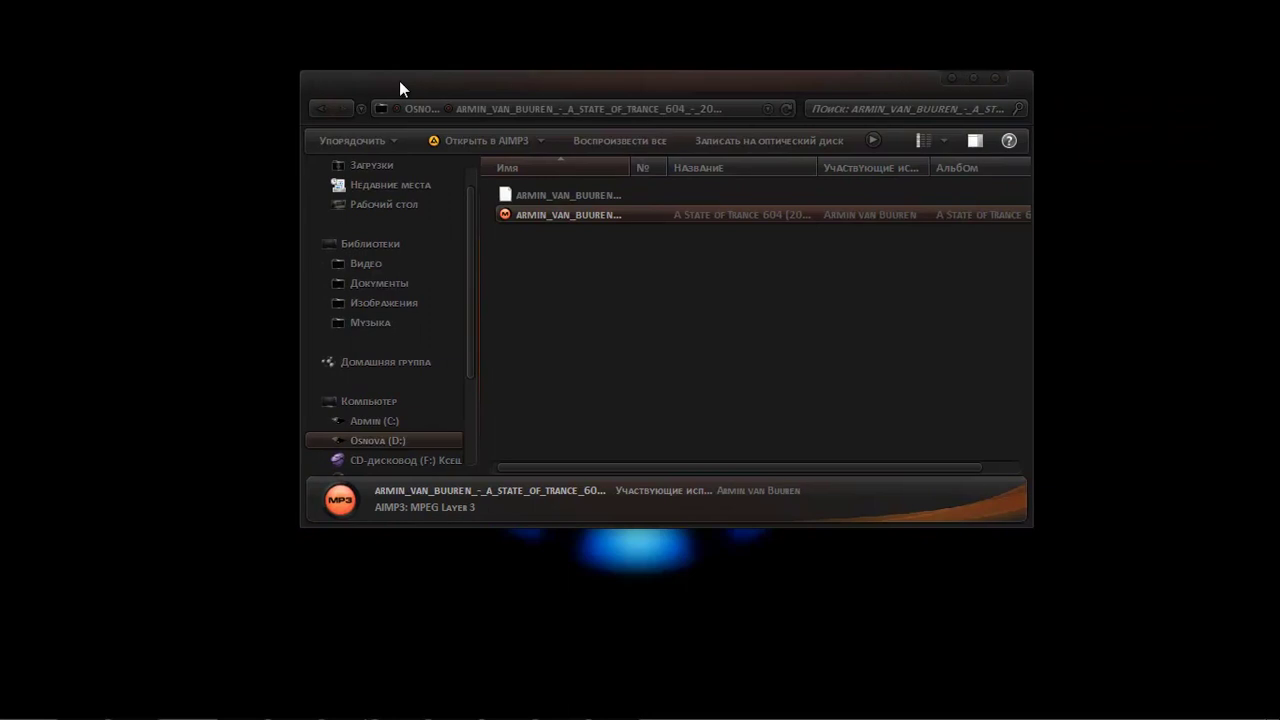
left_click(953, 80)
Merge the INSTALL registry file from the 3D EFECT FOR WINDOWS\MADOTATE folder of starshipwin73d fixed into the registry.
mouse_move(405, 708)
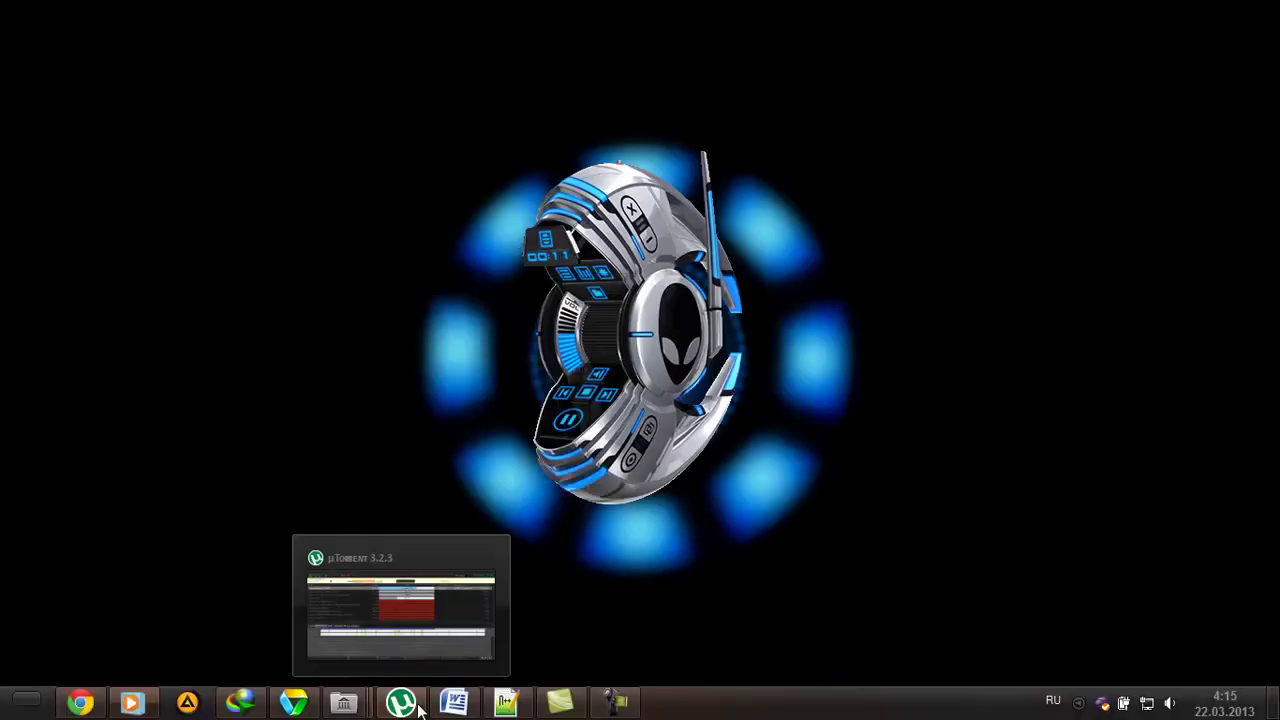
mouse_move(343, 707)
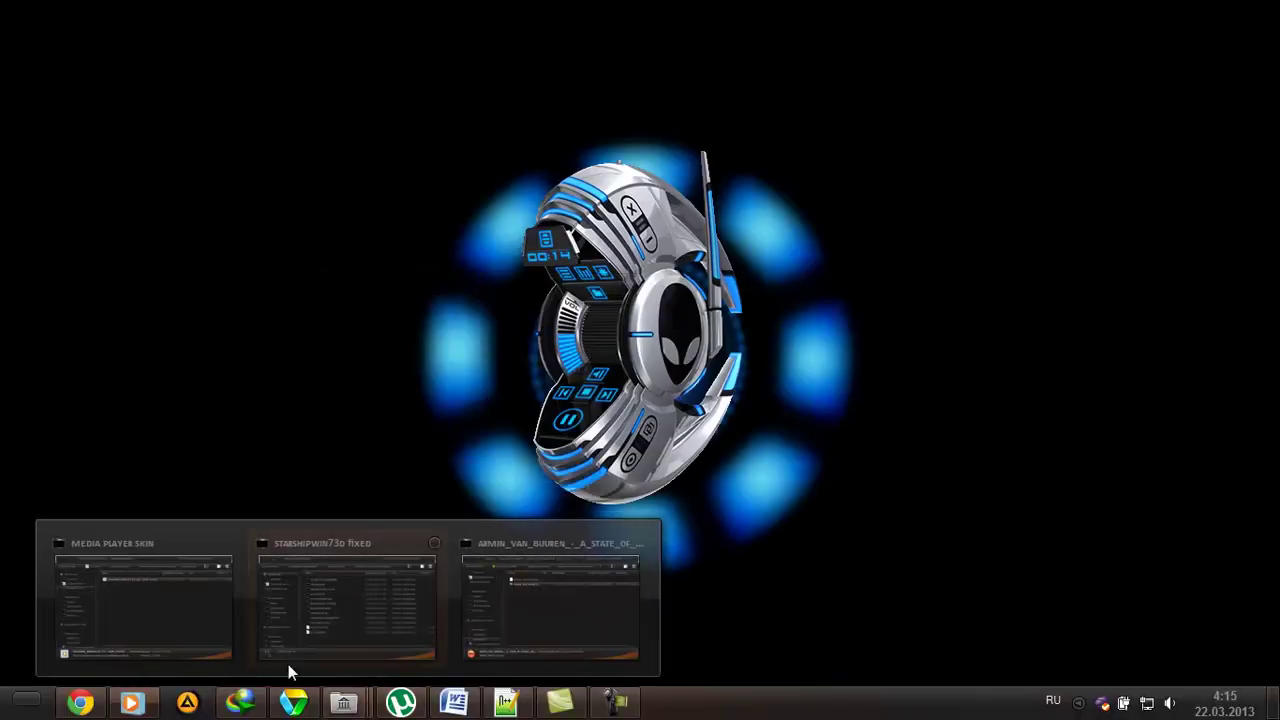
left_click(312, 626)
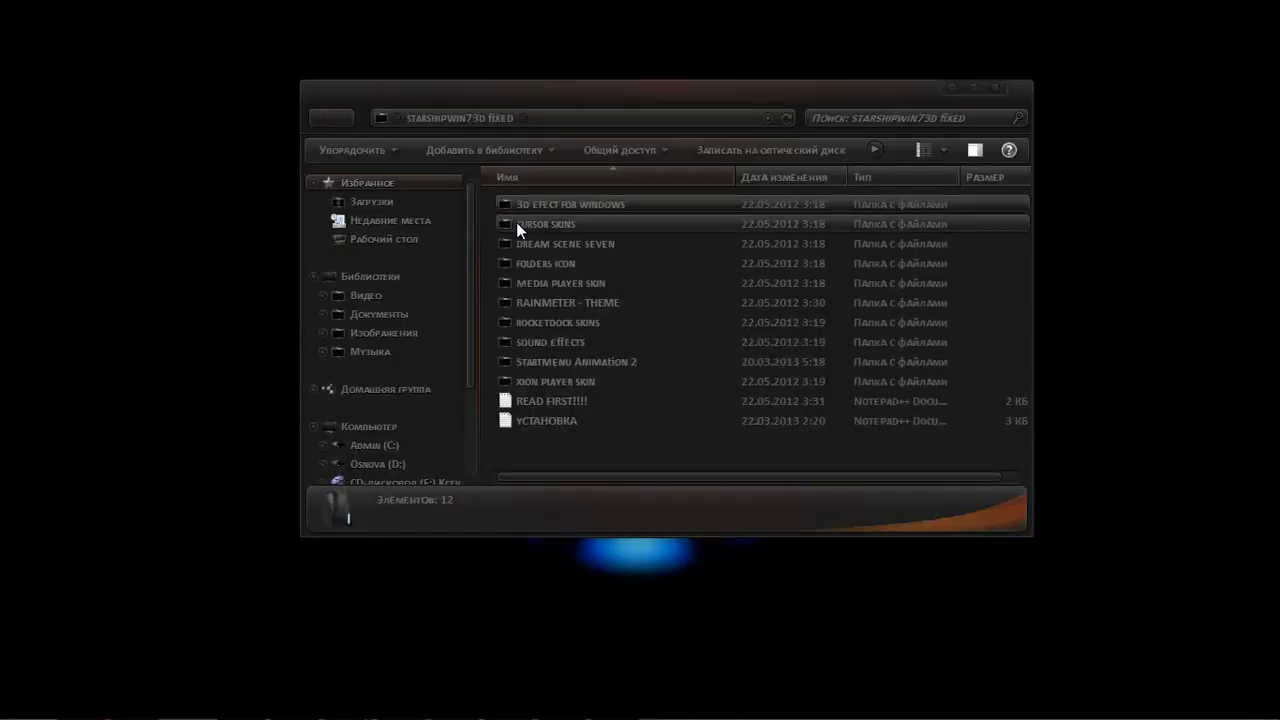
double_click(587, 206)
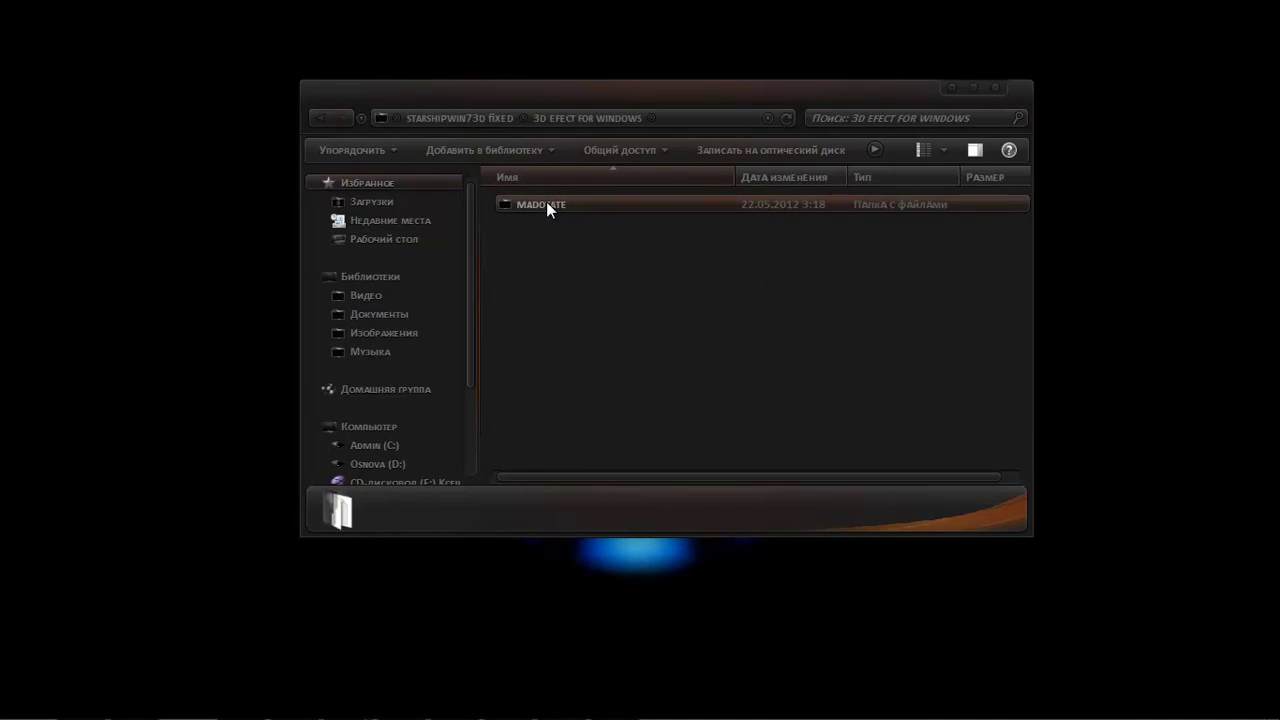
double_click(546, 204)
double_click(520, 206)
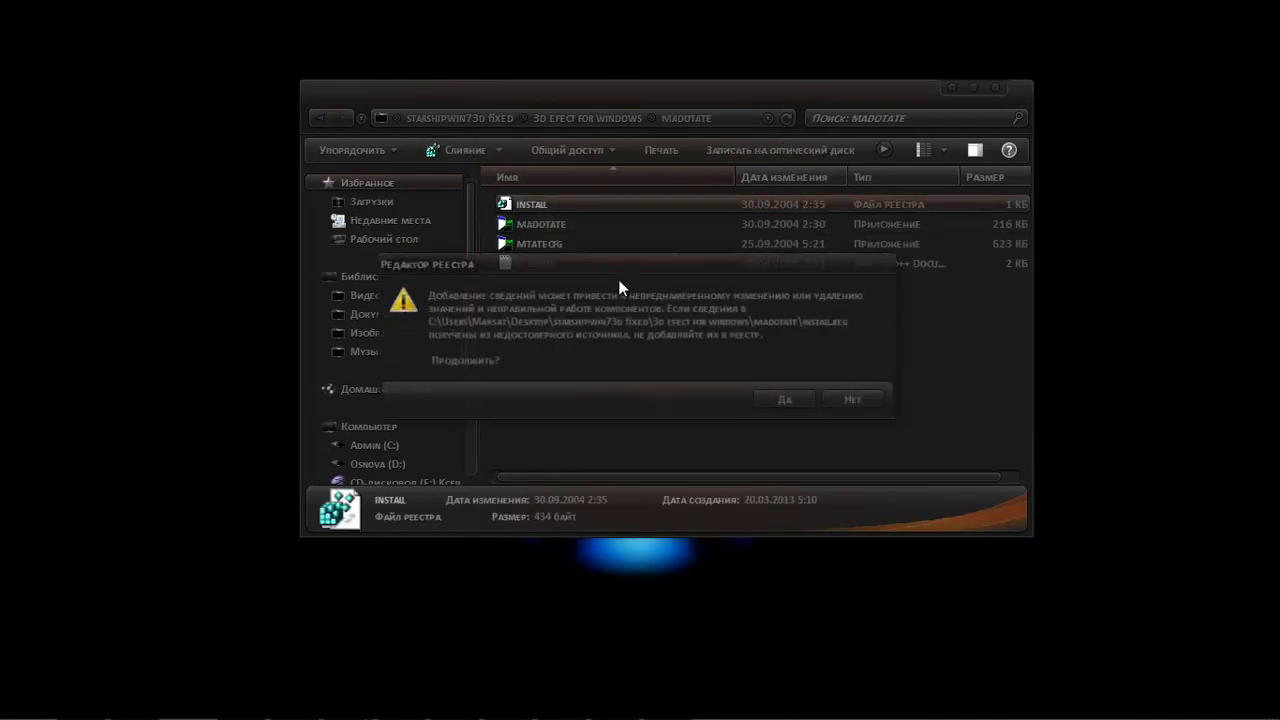
left_click(764, 400)
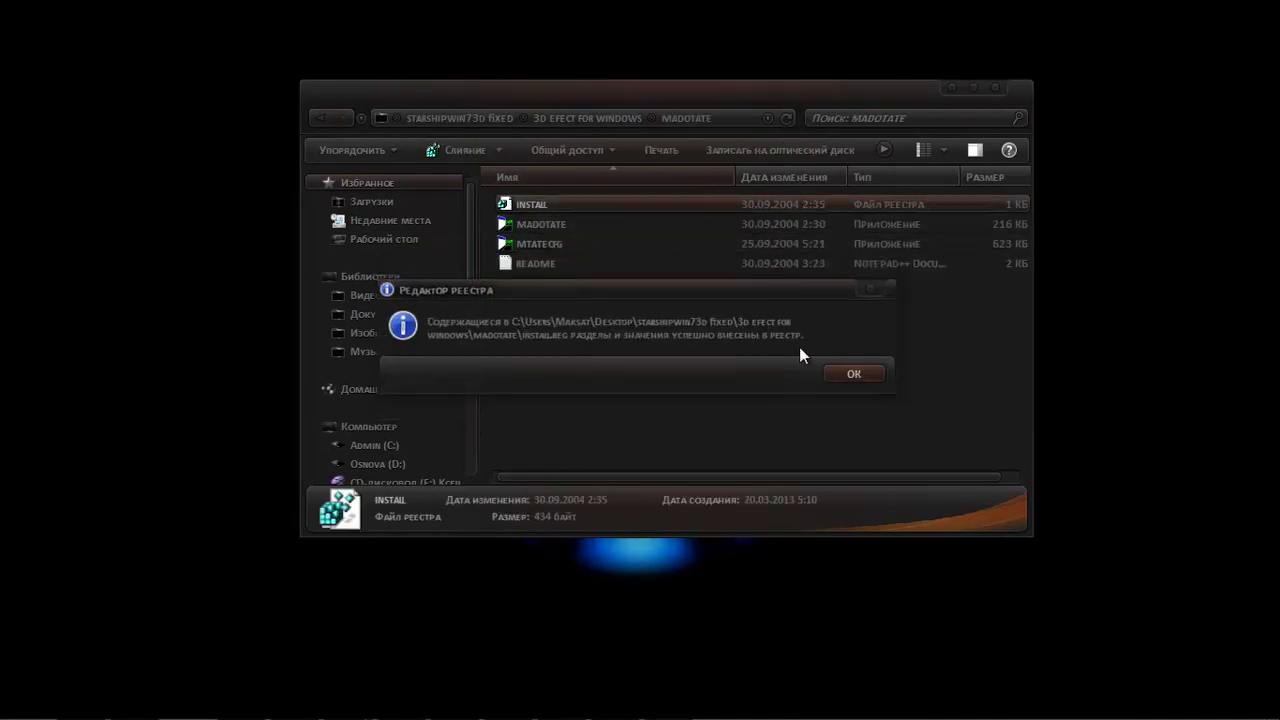
left_click(852, 375)
Launch MTATECFG and try the 3D window rotation by moving the MADOTATE folder window to the desktop's edge and back.
left_click(547, 244)
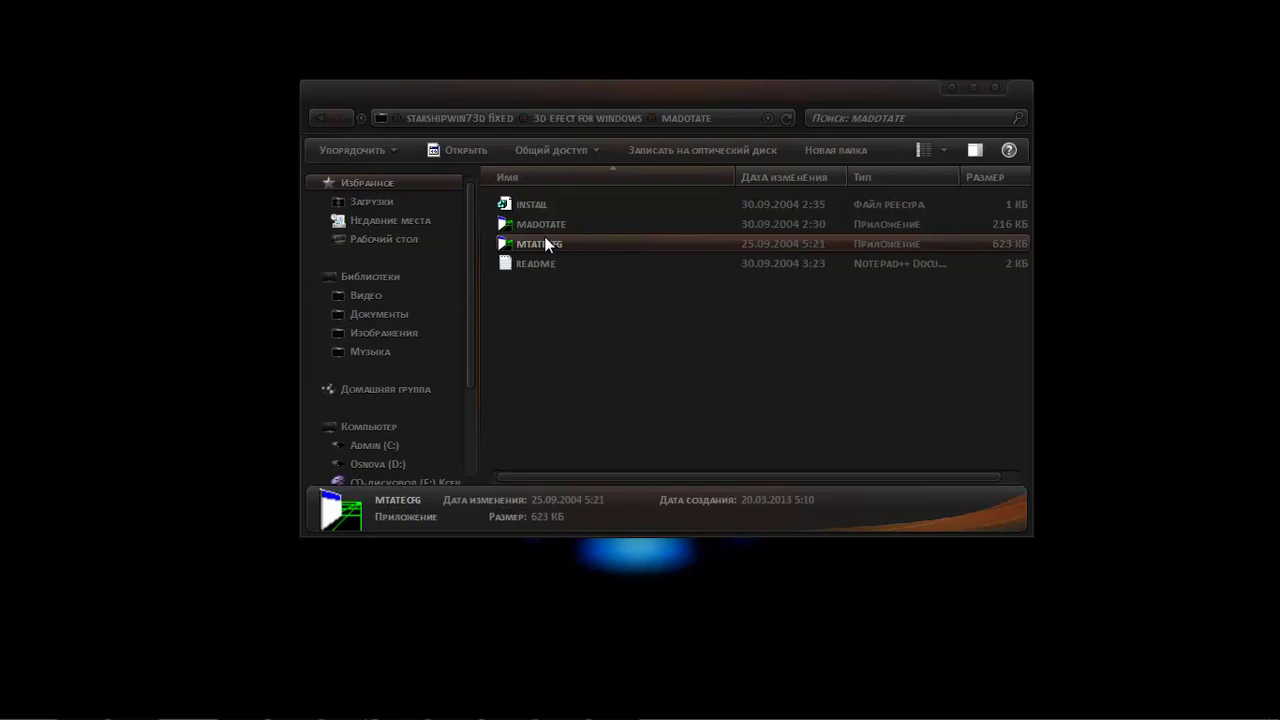
left_click_drag(579, 90, 979, 85)
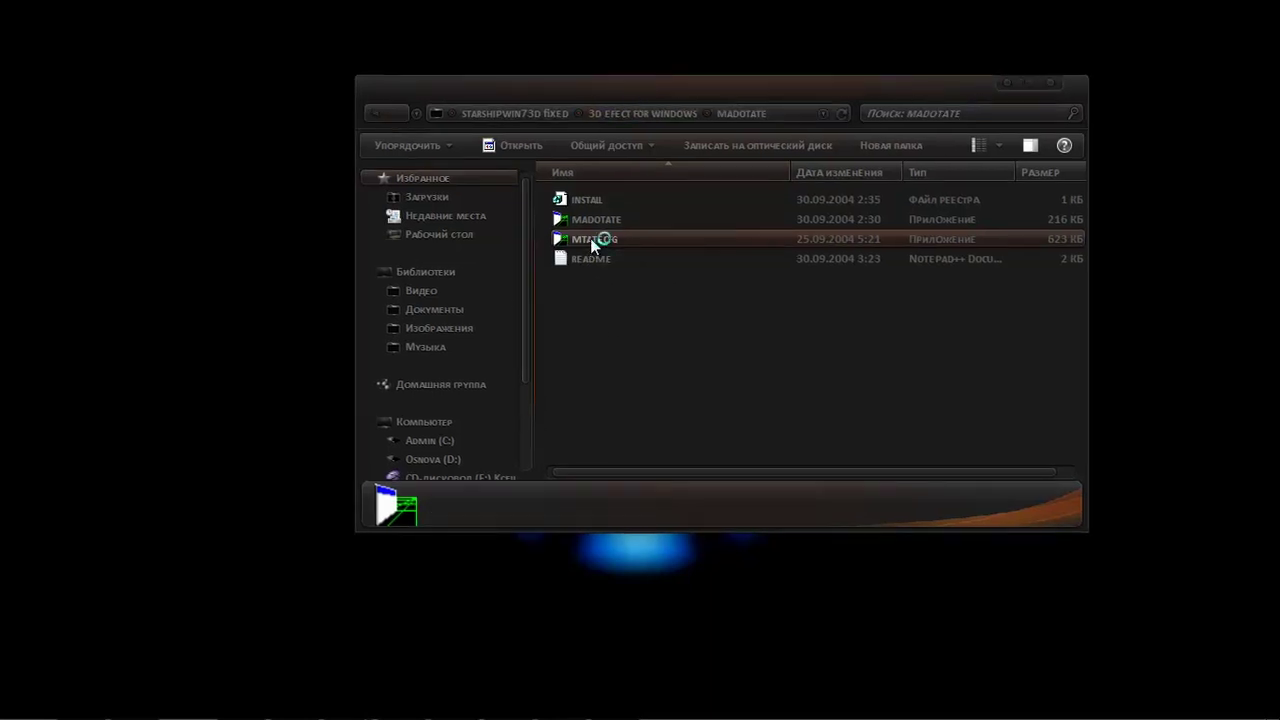
left_click_drag(856, 86, 787, 116)
left_click(801, 118)
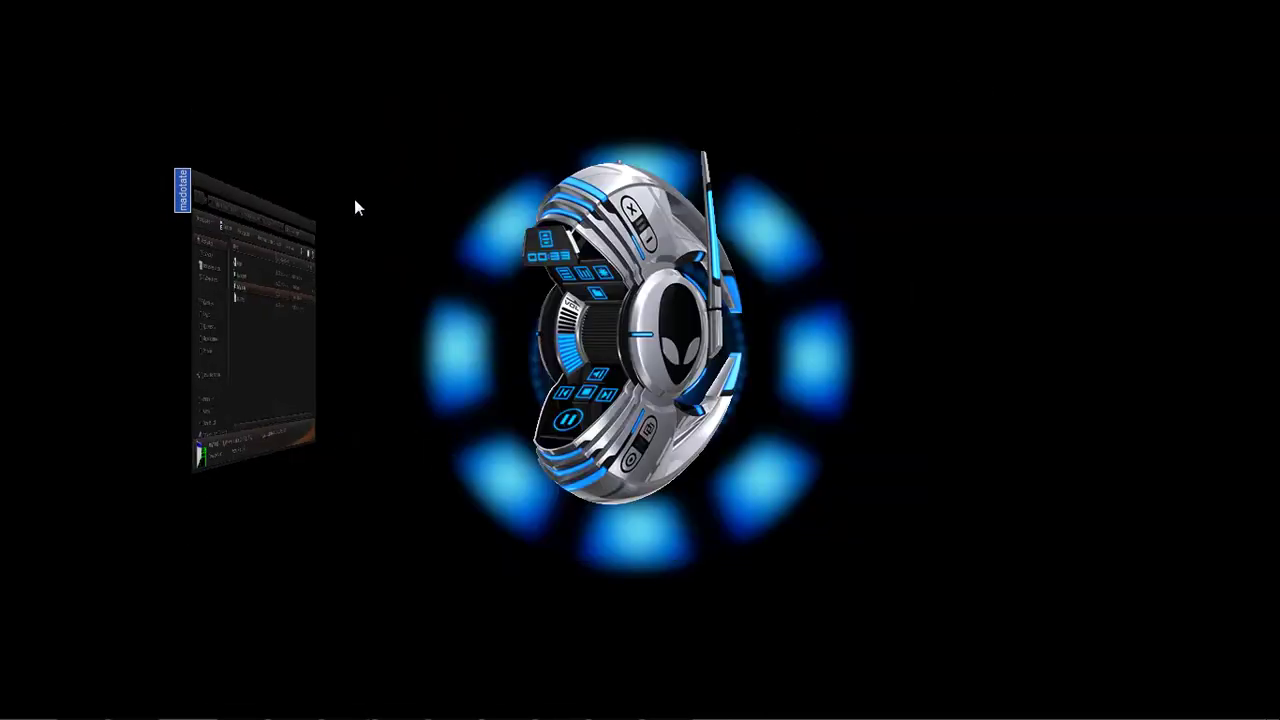
left_click_drag(278, 213, 819, 247)
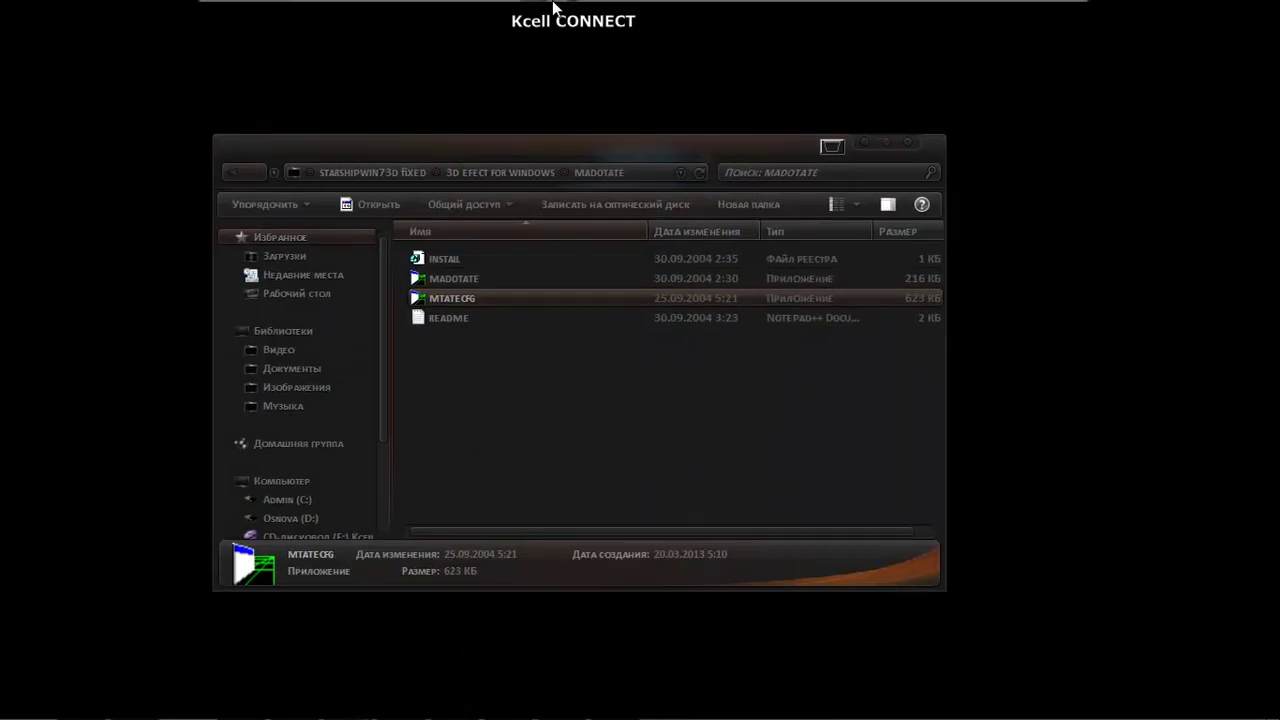
Launch Auslogics BoostSpeed from the dock and tilt its window in 3D against the desktop's upper edge.
mouse_move(552, 5)
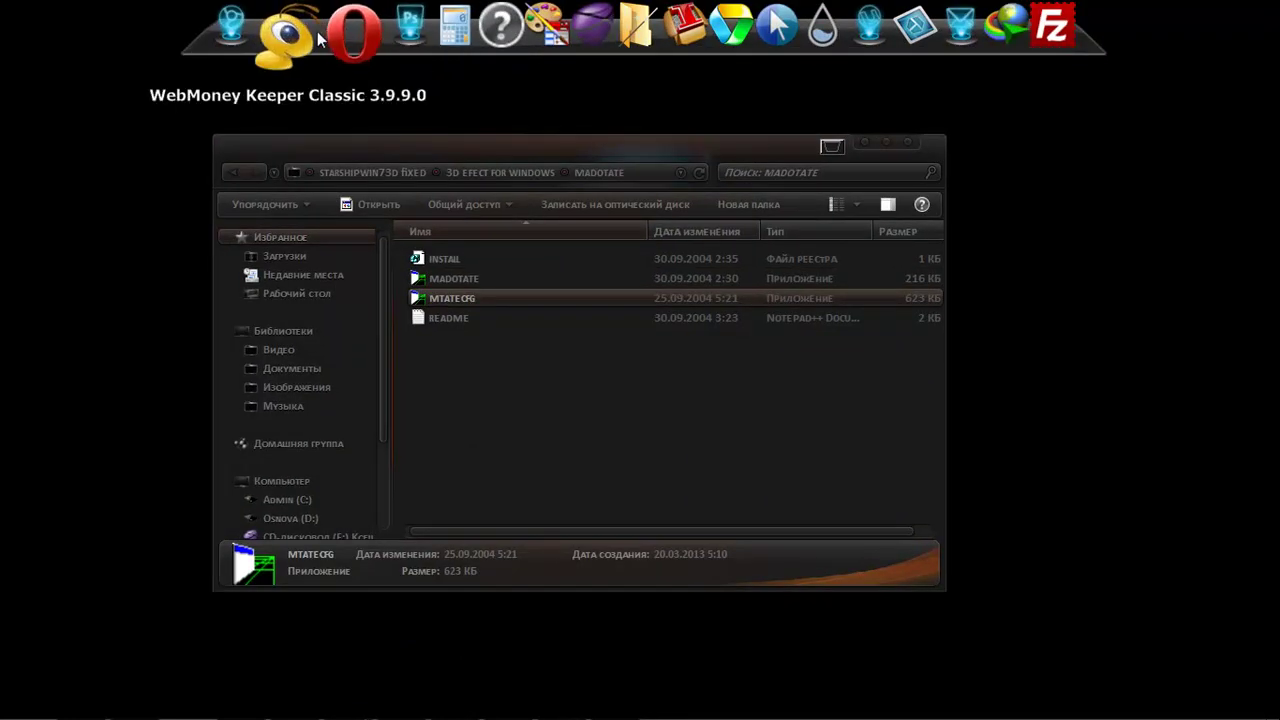
left_click(476, 52)
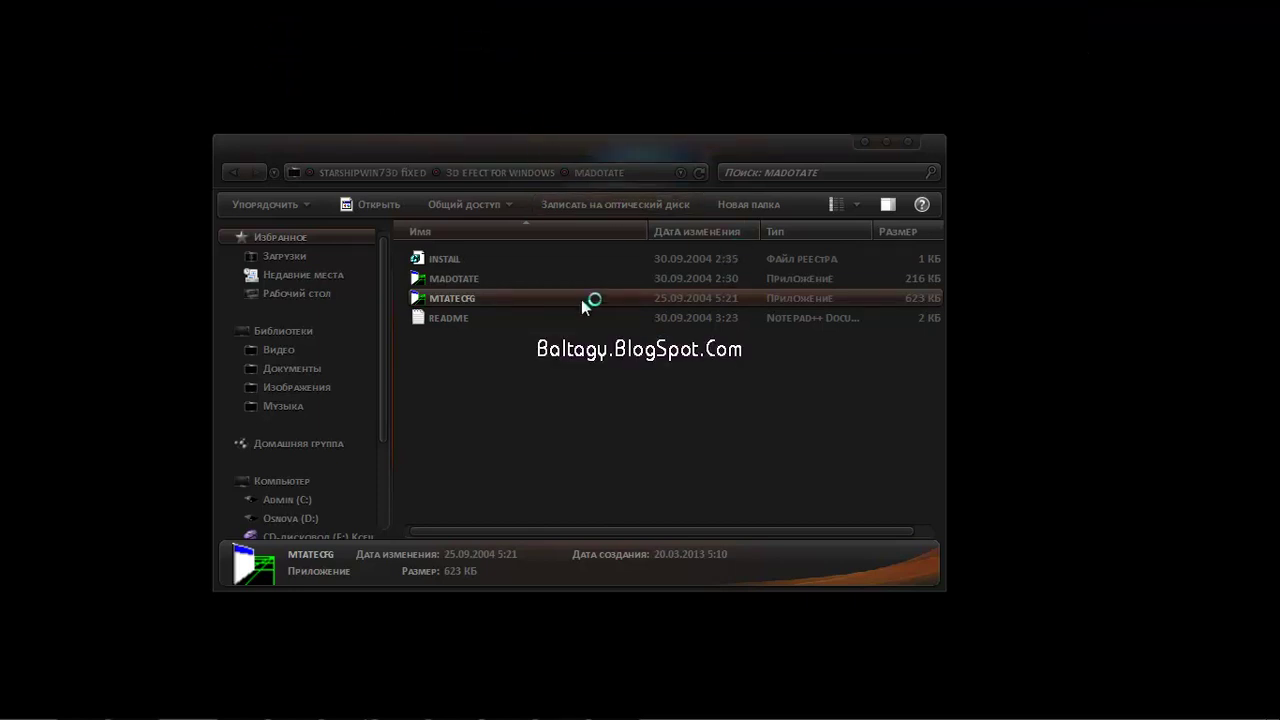
mouse_move(566, 12)
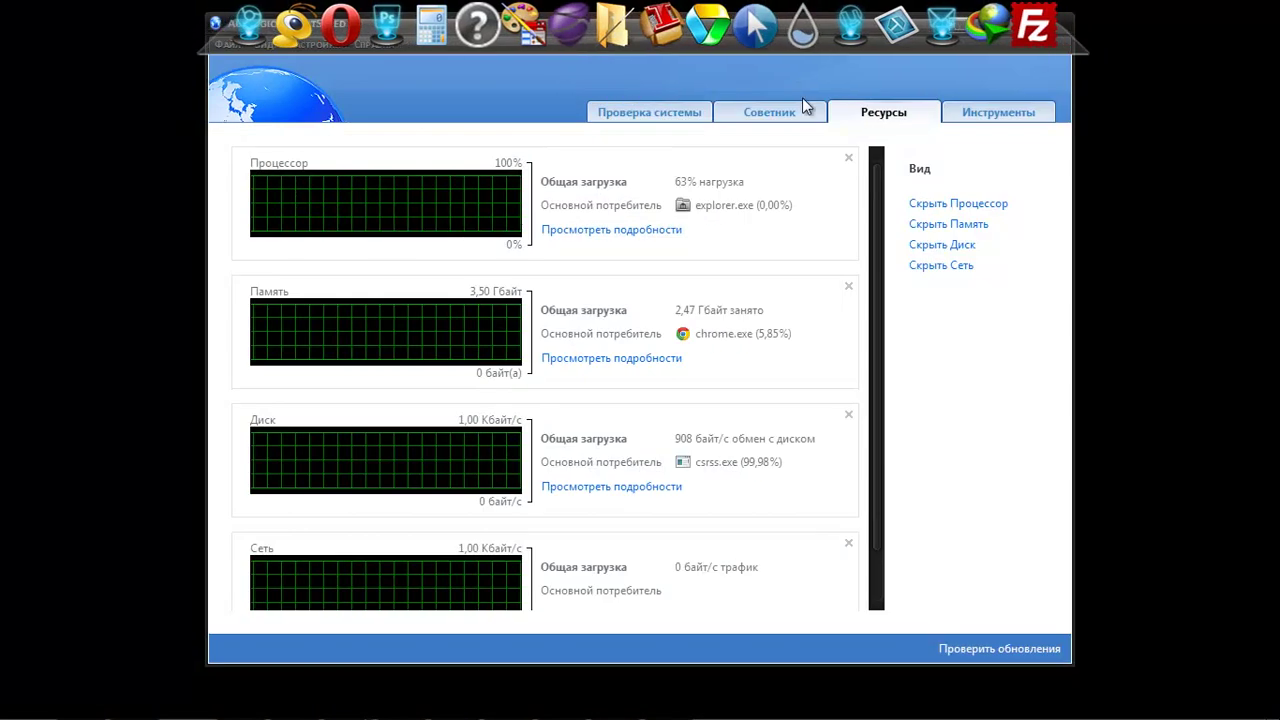
left_click(962, 28)
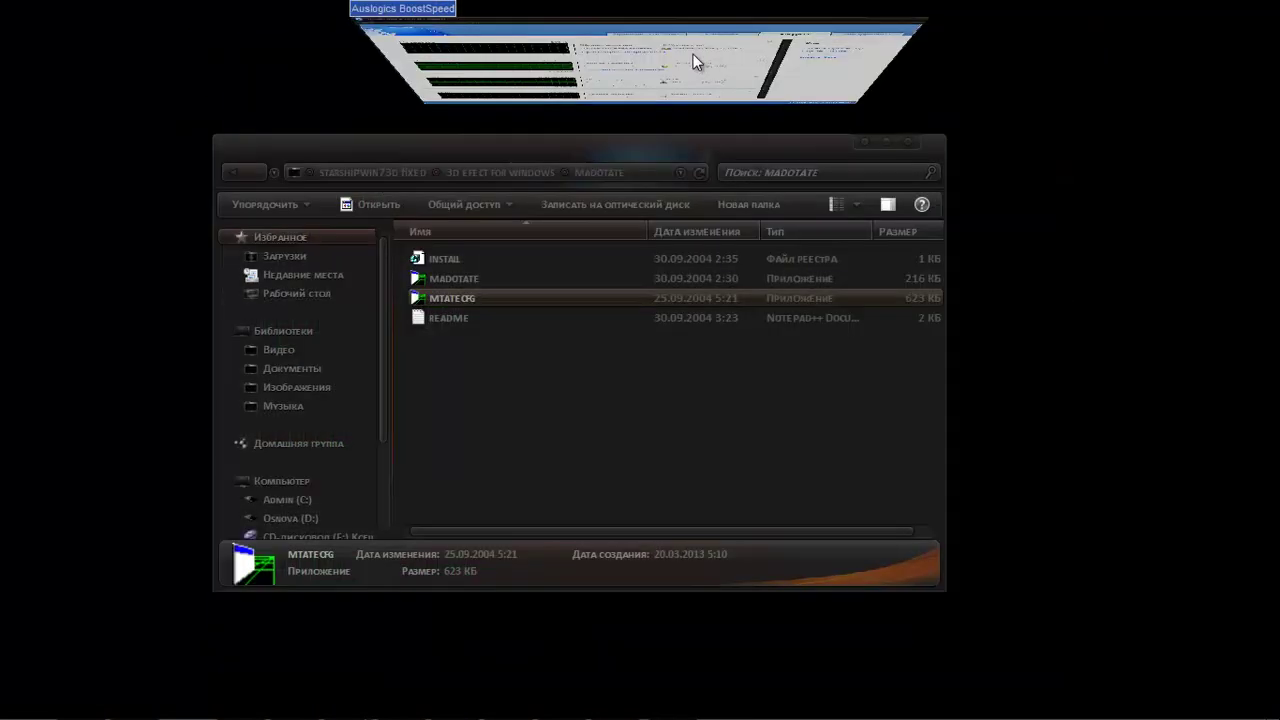
left_click_drag(652, 24, 716, 2)
View the installer of the STARSHIPWIN73D package in the RAINMETER - THEME folder and cancel it without installing.
mouse_move(750, 15)
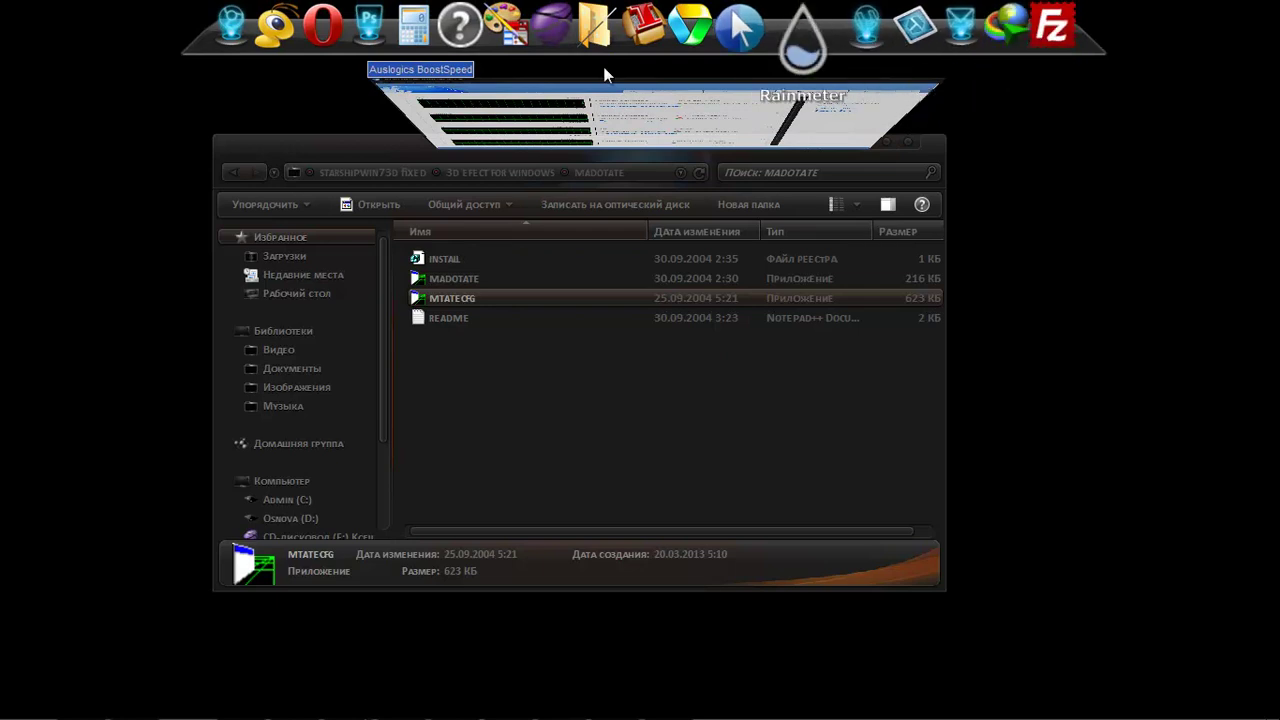
left_click(500, 400)
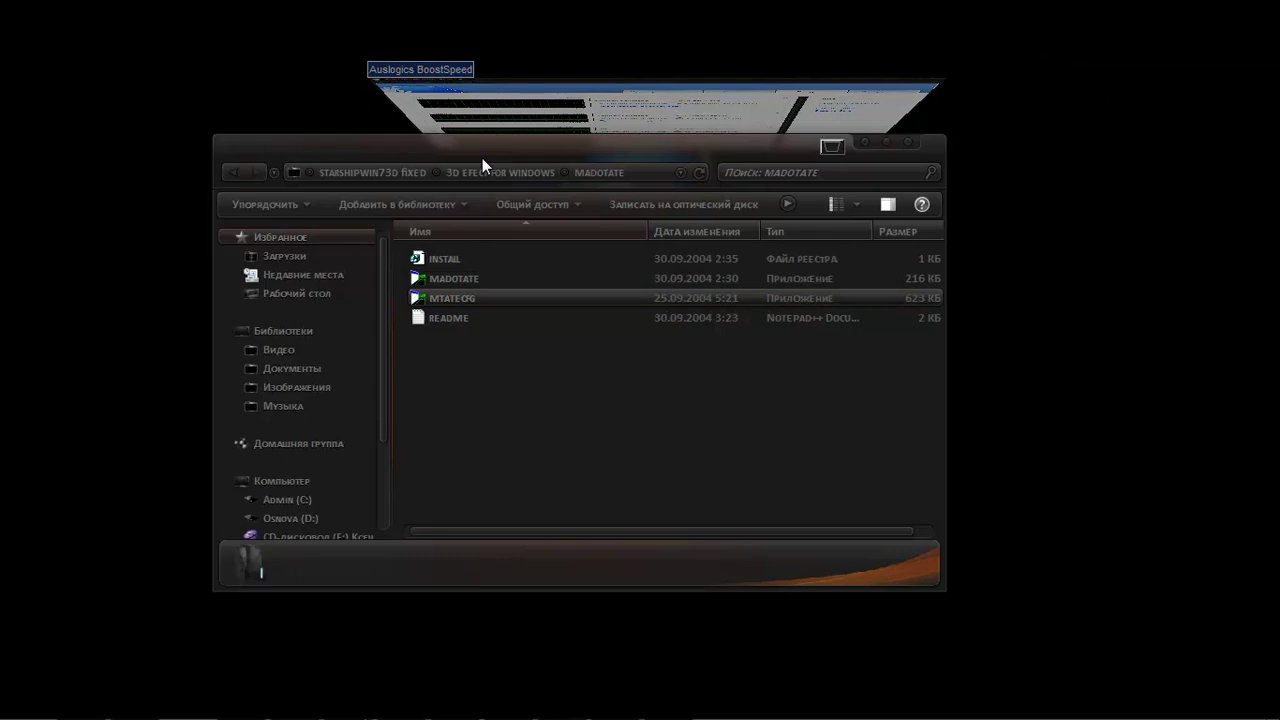
left_click(230, 168)
left_click(262, 175)
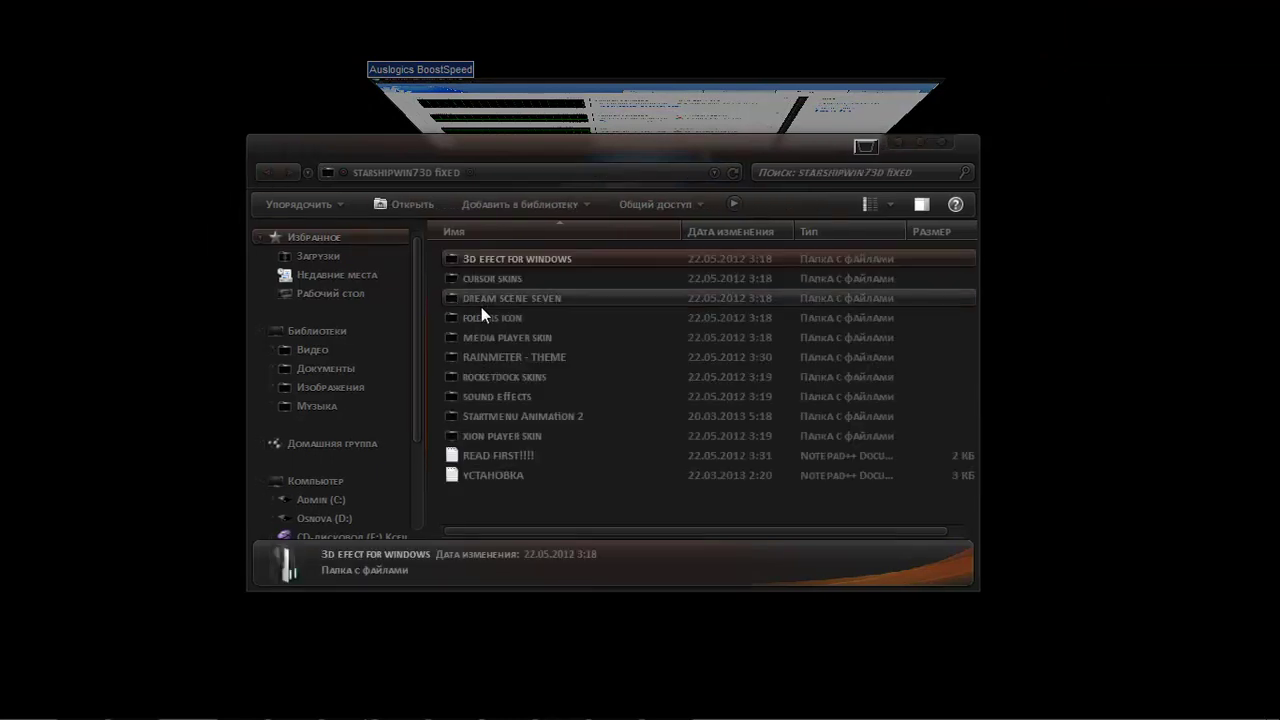
left_click(505, 292)
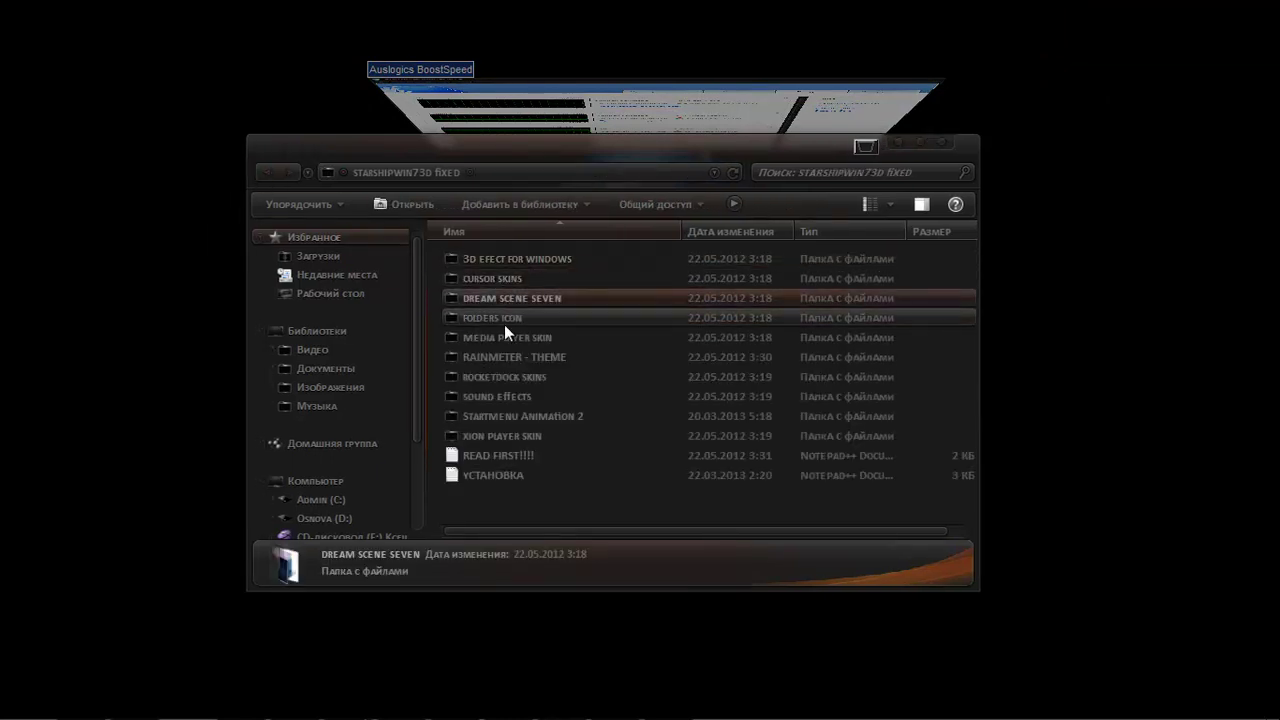
double_click(515, 357)
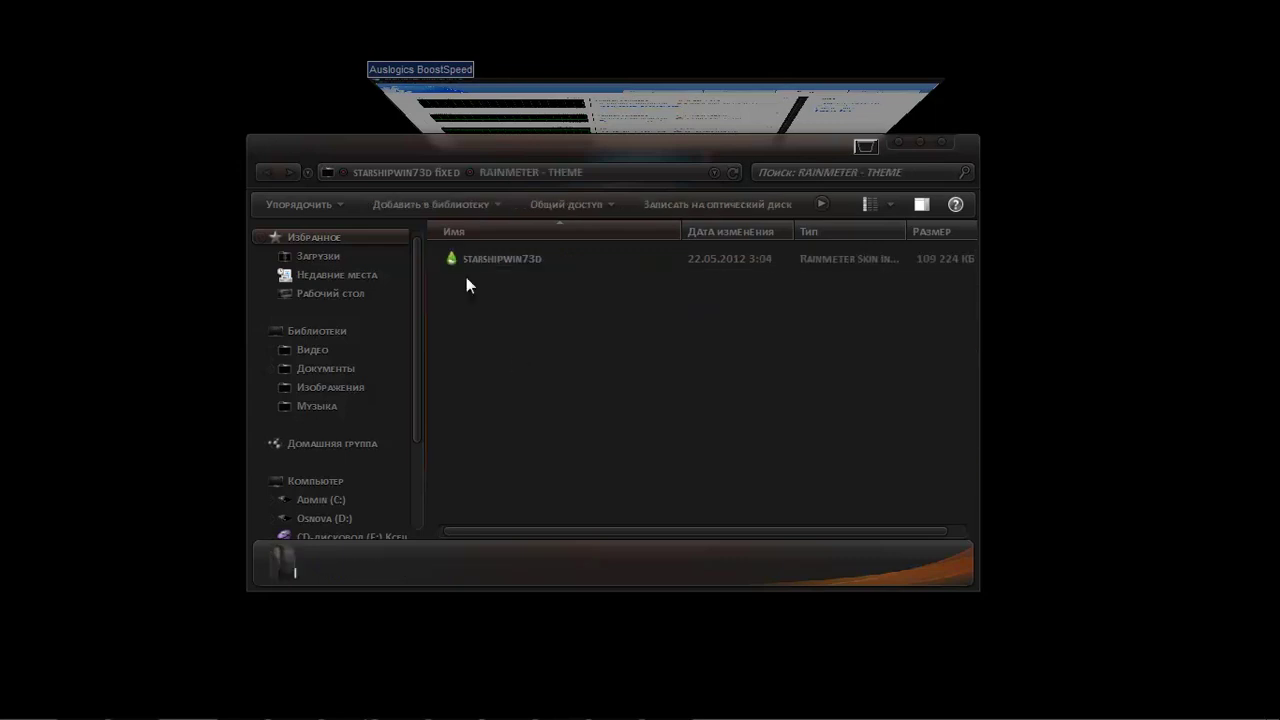
double_click(488, 258)
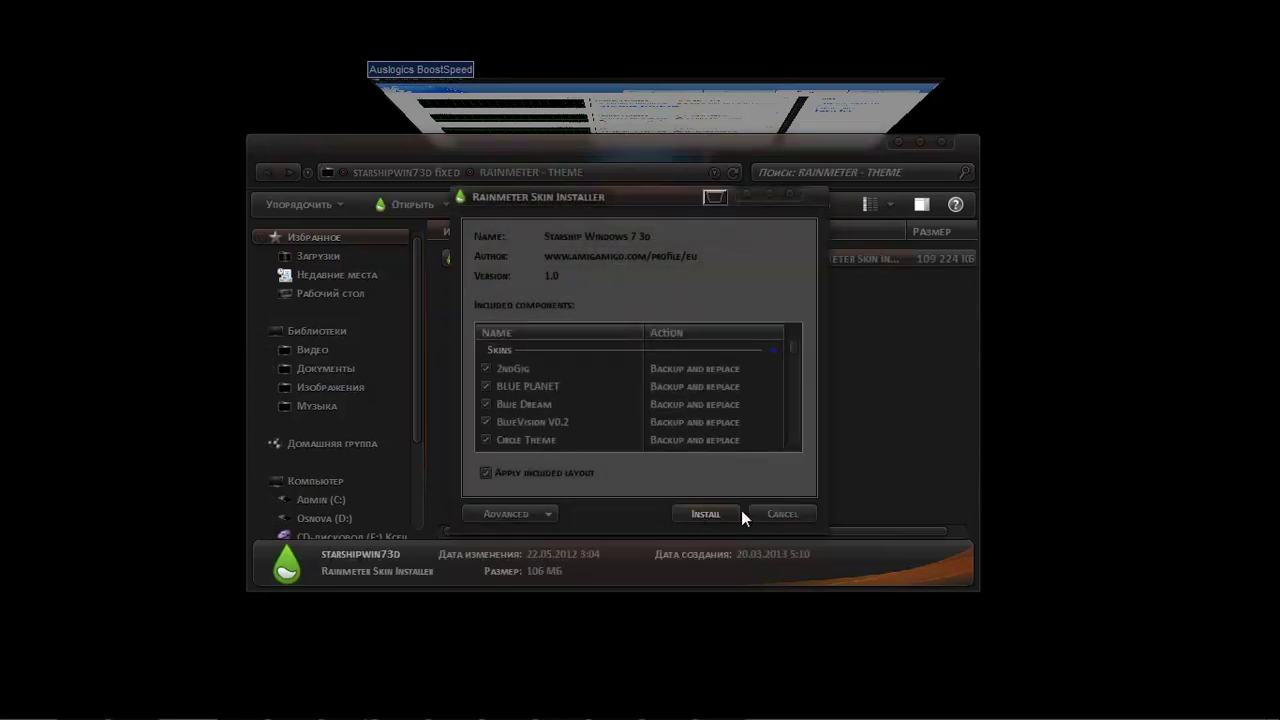
left_click(782, 514)
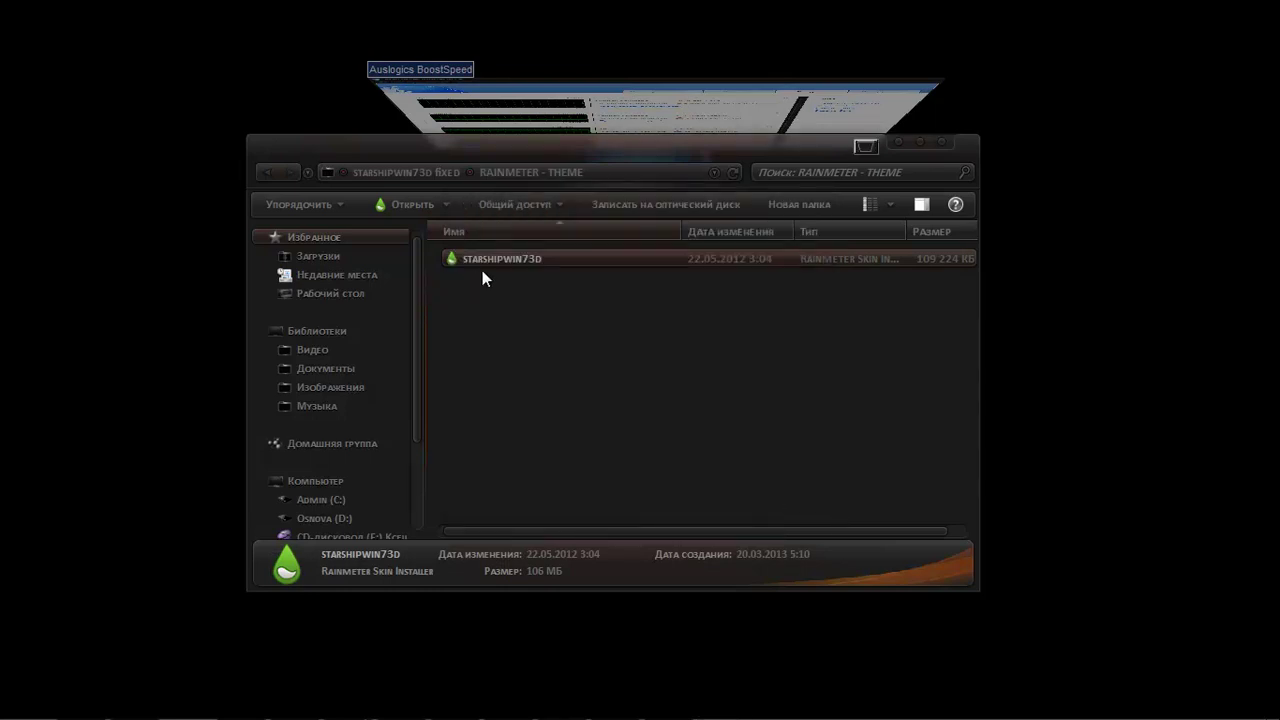
Start Rainmeter from the dock and shift the RAINMETER - THEME folder window slightly across the desktop.
mouse_move(695, 25)
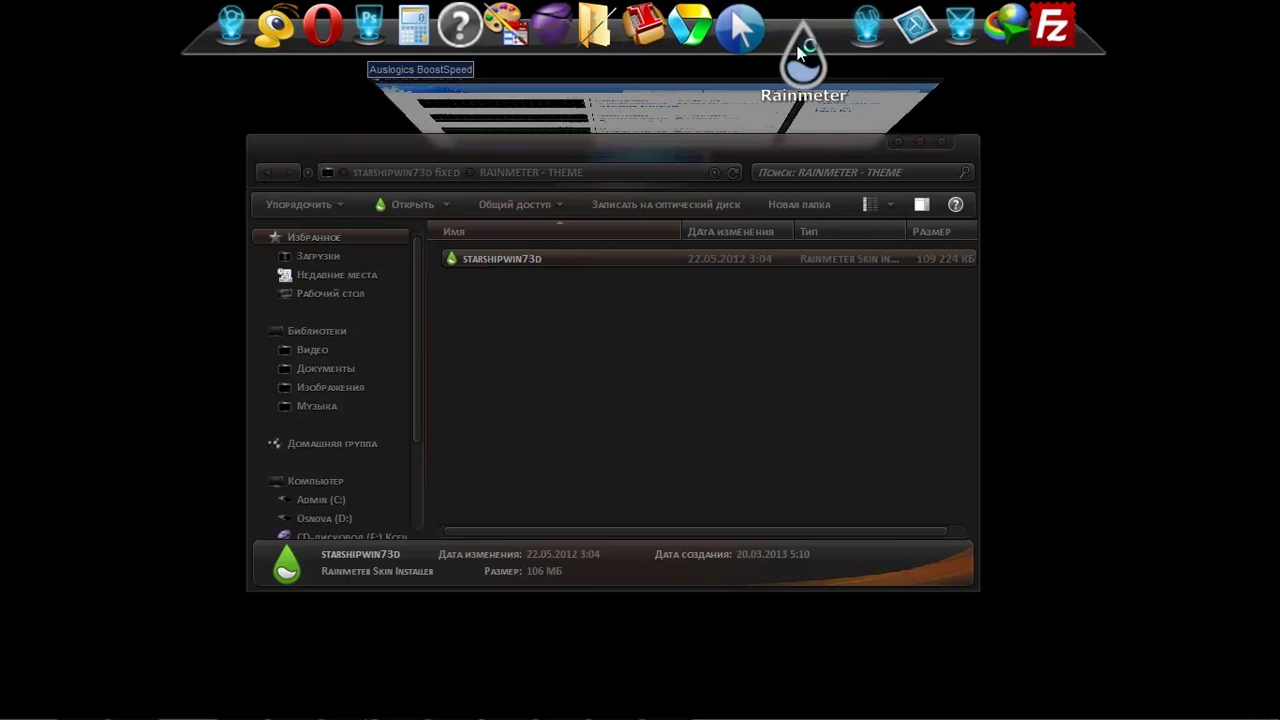
left_click(797, 45)
left_click_drag(740, 152, 832, 162)
Return to the STARSHIPWIN73D FIXED folder and open its DREAM SCENE SEVEN subfolder.
left_click(295, 195)
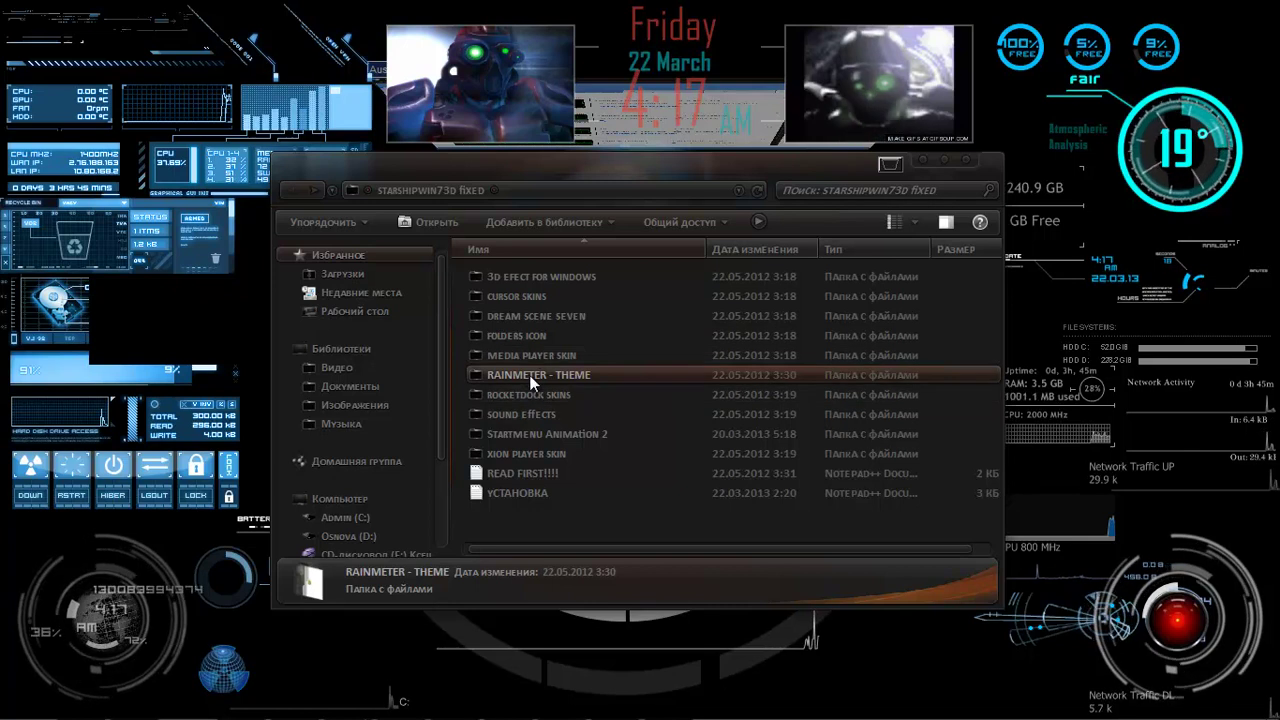
mouse_move(535, 437)
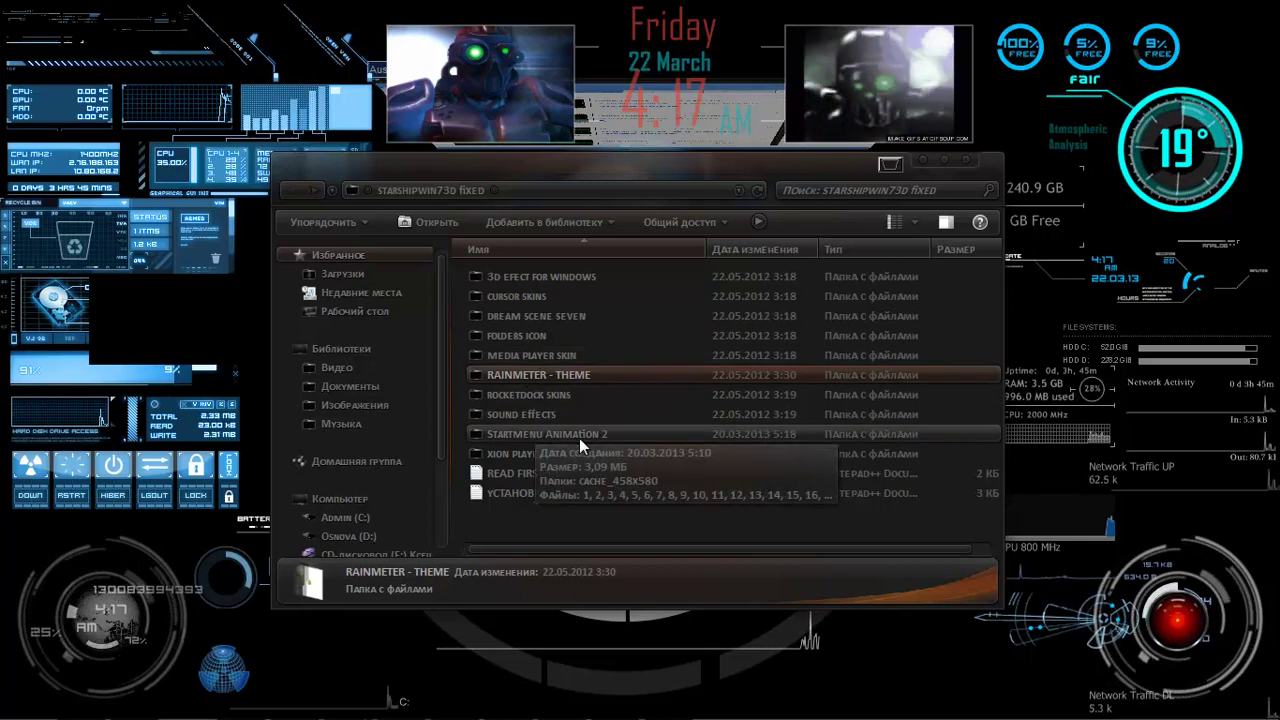
left_click(517, 318)
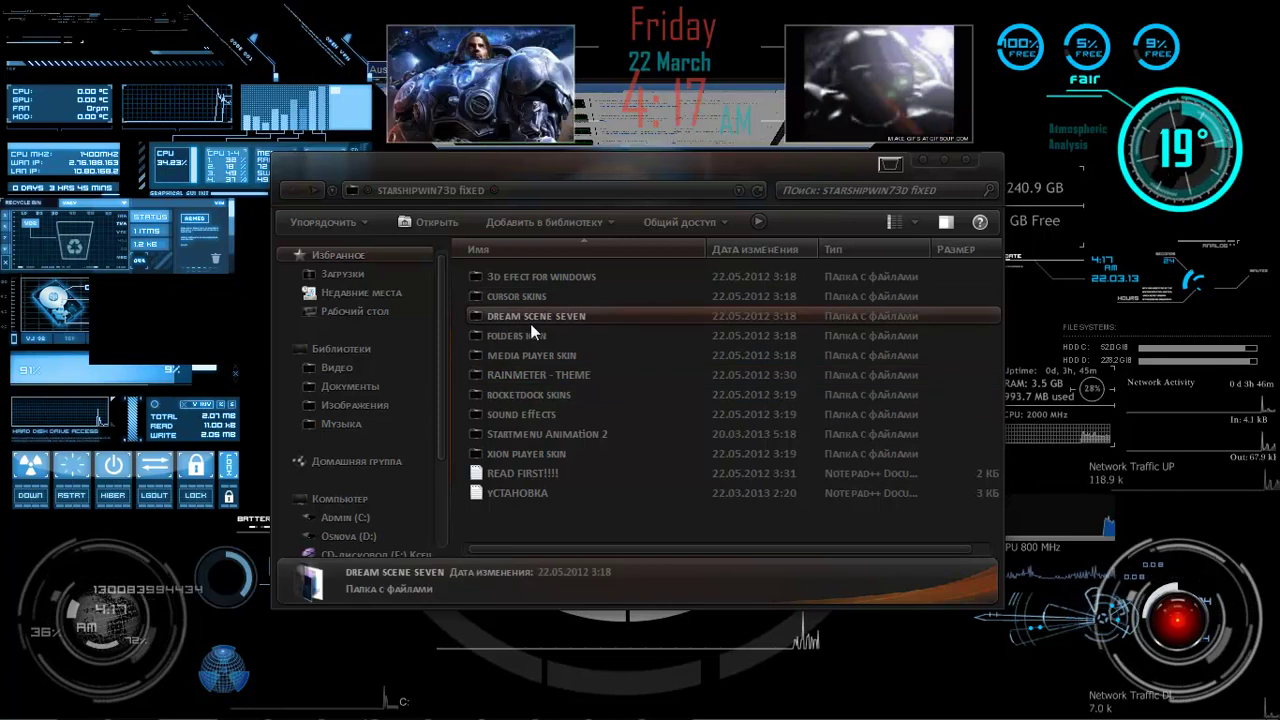
double_click(515, 320)
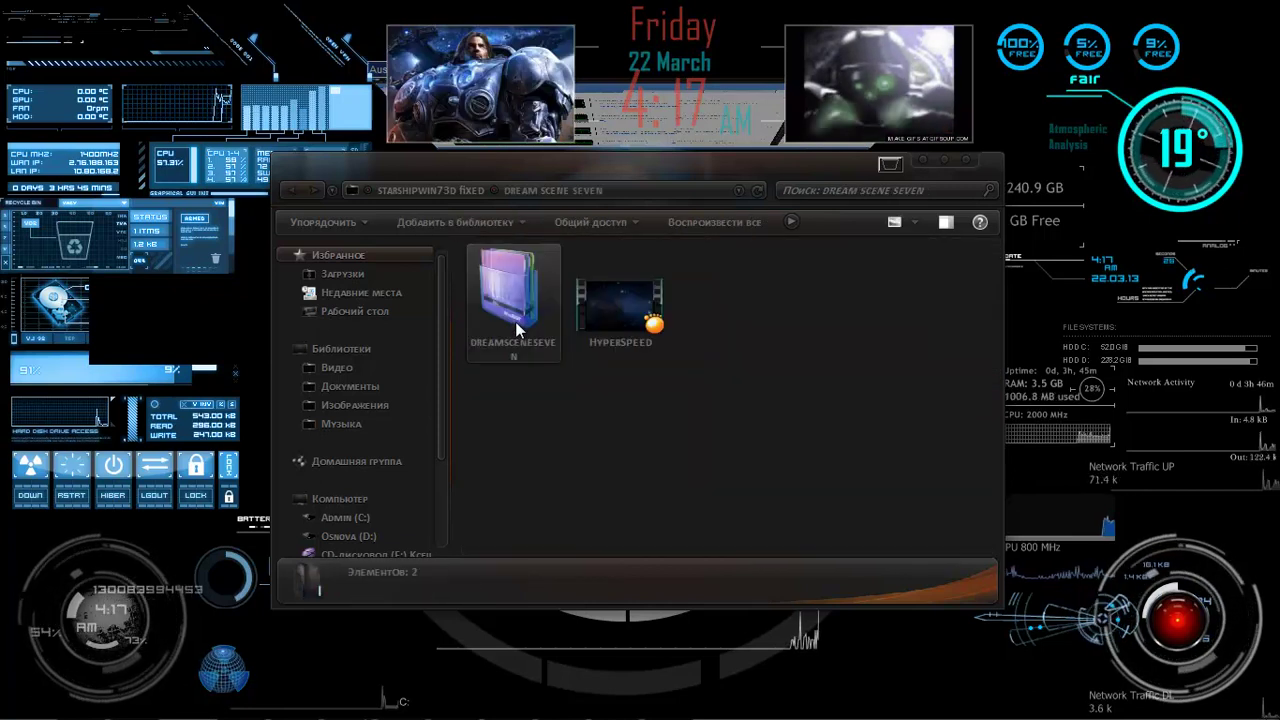
Run DREAMSCENESEVEN.EXE from the DREAMSCENESEVEN archive and close the archive window.
double_click(515, 325)
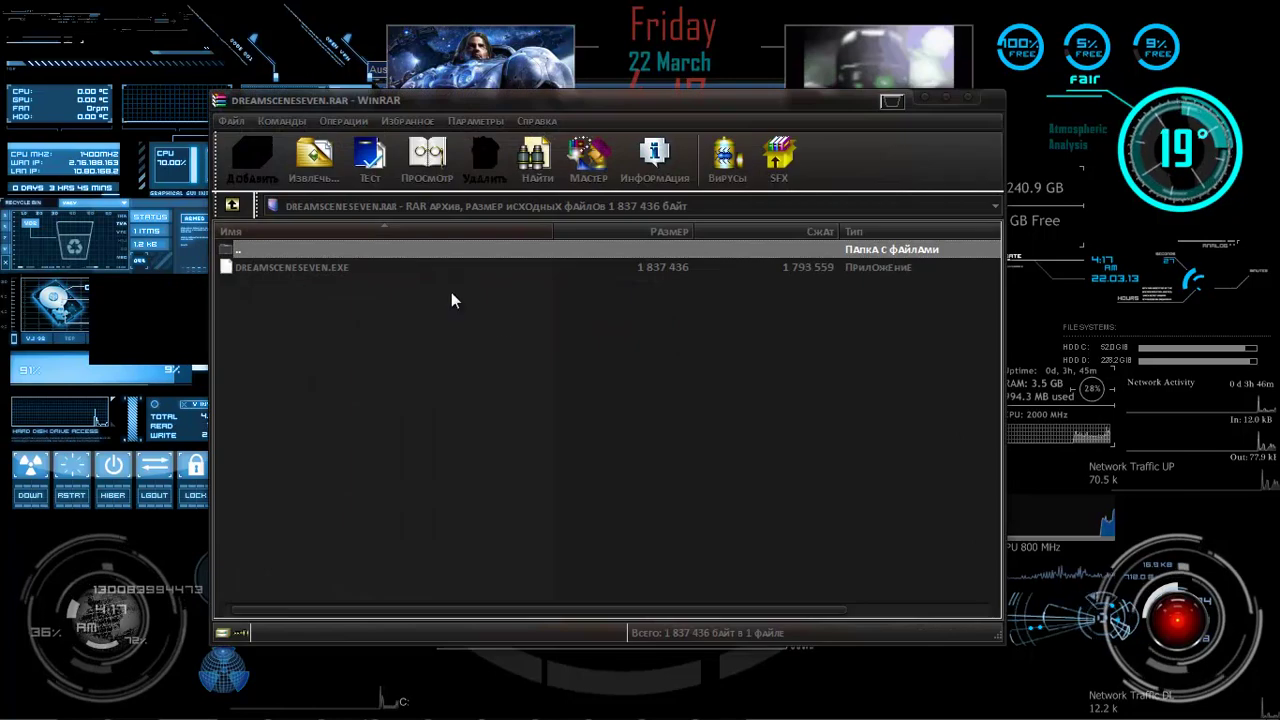
left_click(310, 268)
double_click(311, 269)
left_click(970, 100)
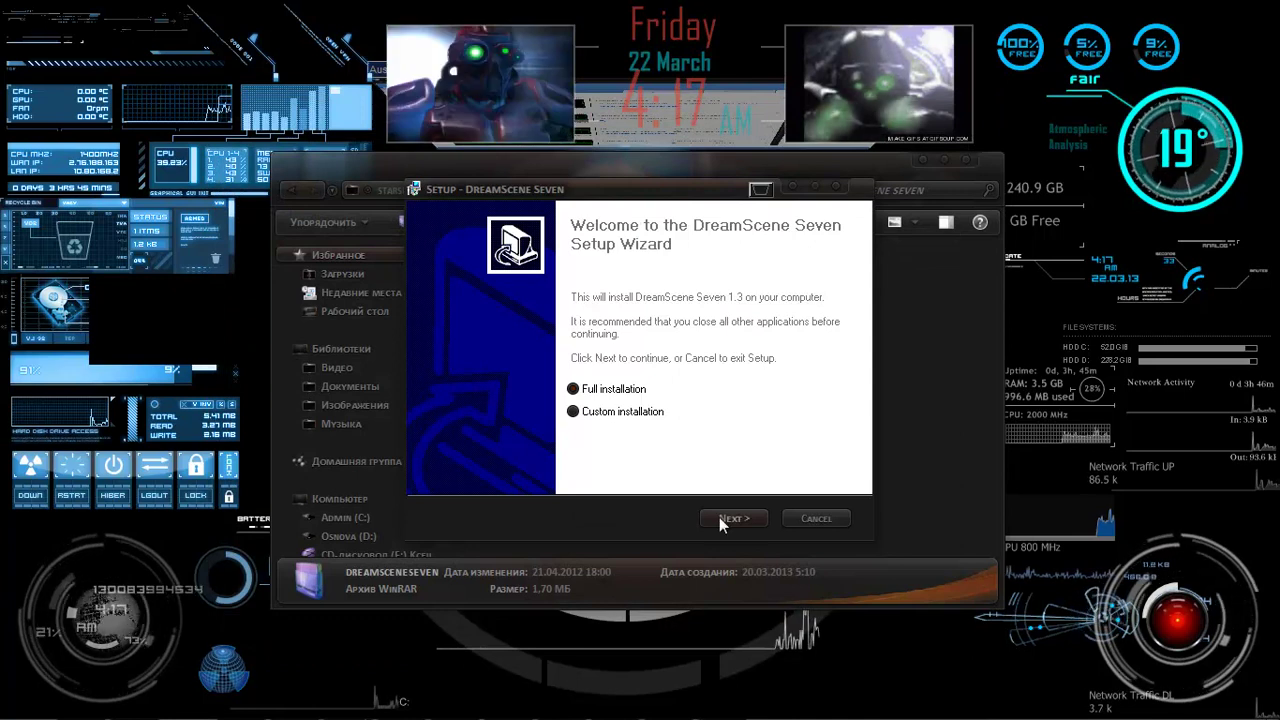
Install DreamScene Seven in C:\Program Files\DreamScene Seven with a desktop icon and finish setup without launching it.
left_click(719, 517)
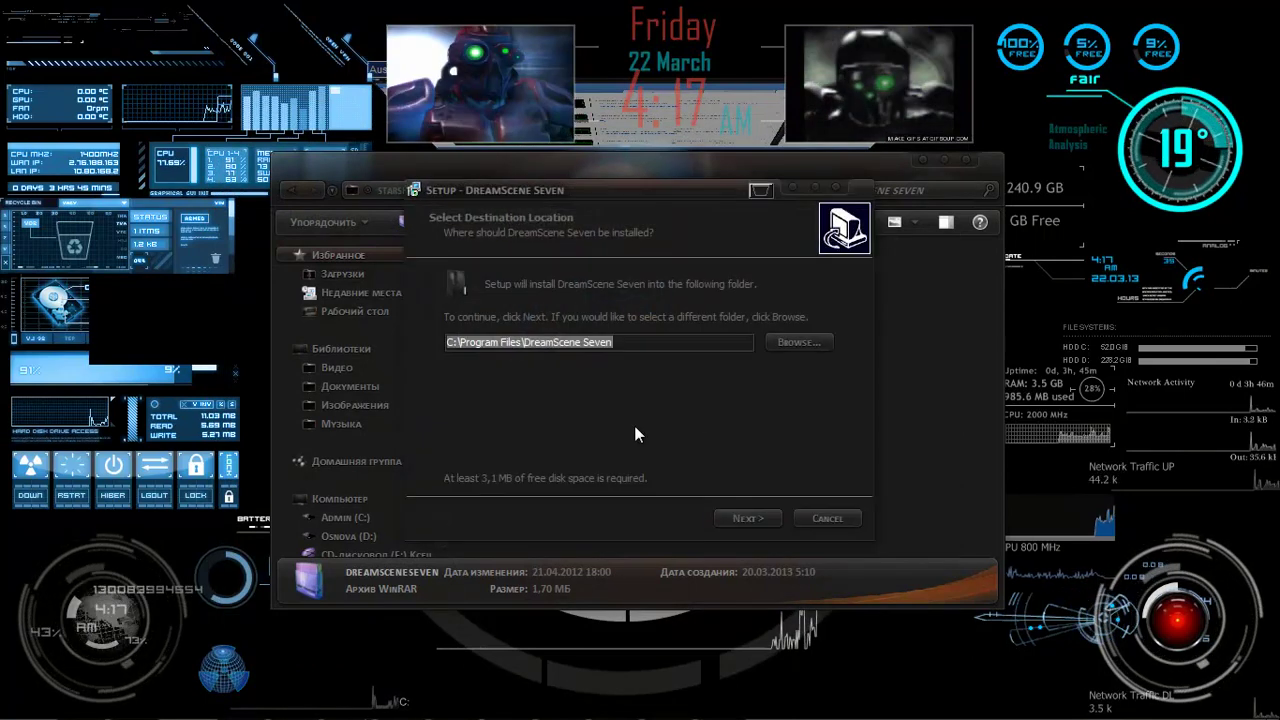
left_click(752, 517)
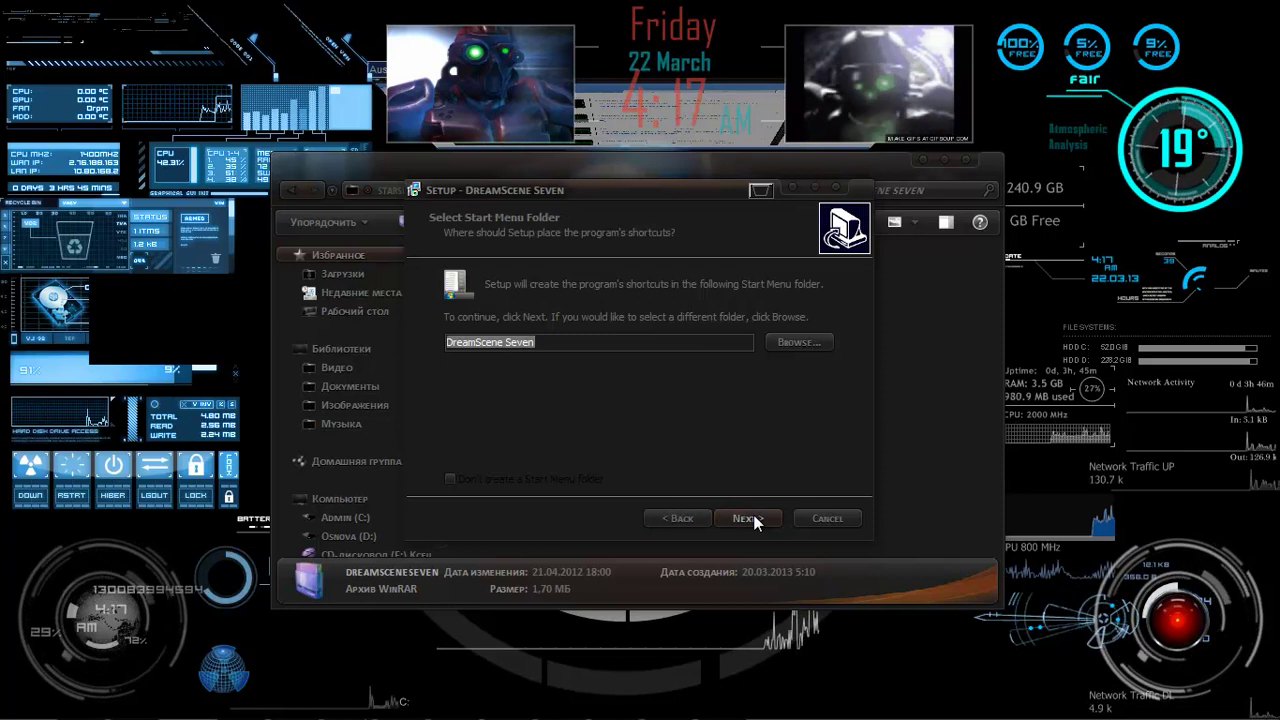
left_click(752, 518)
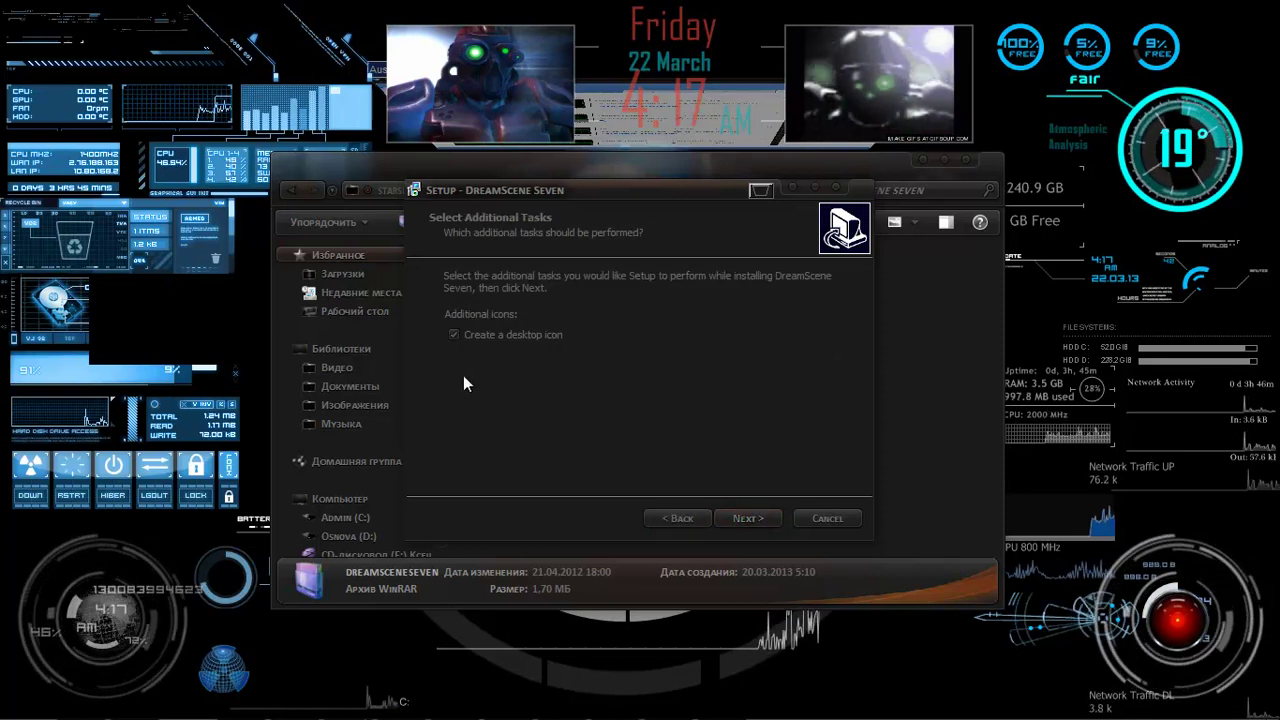
left_click(739, 510)
left_click(739, 509)
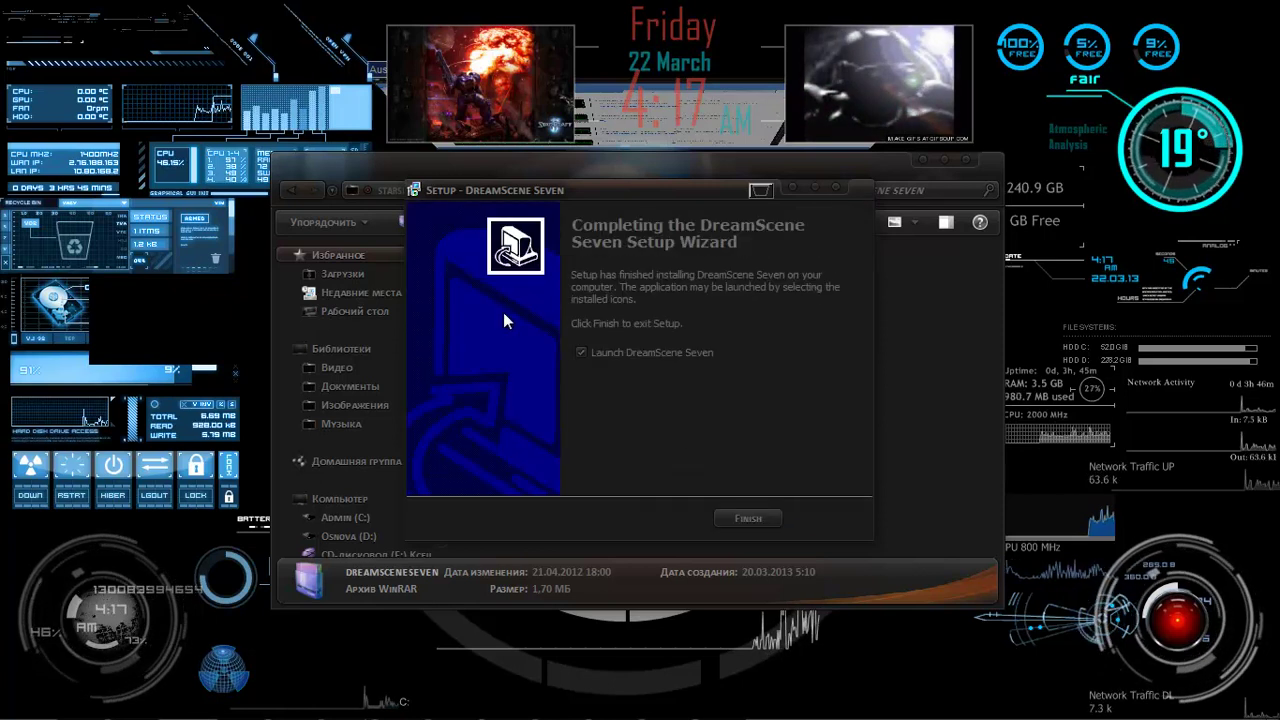
left_click(645, 350)
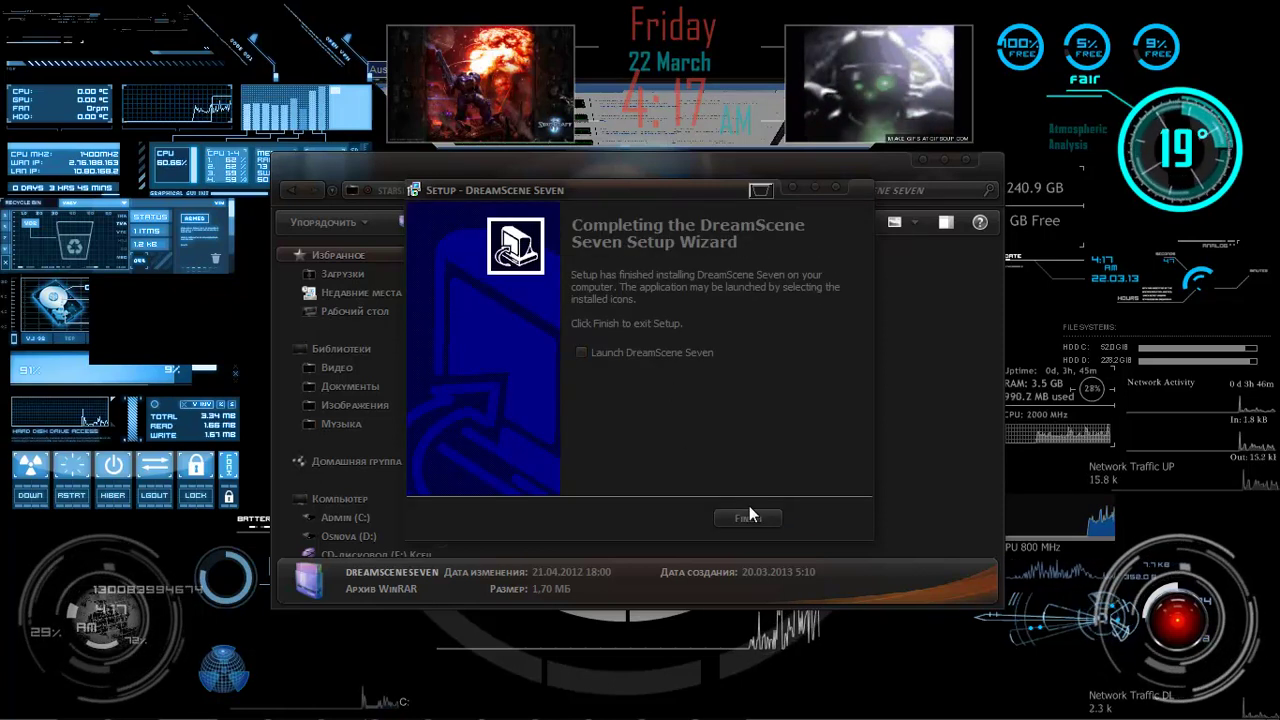
left_click(749, 516)
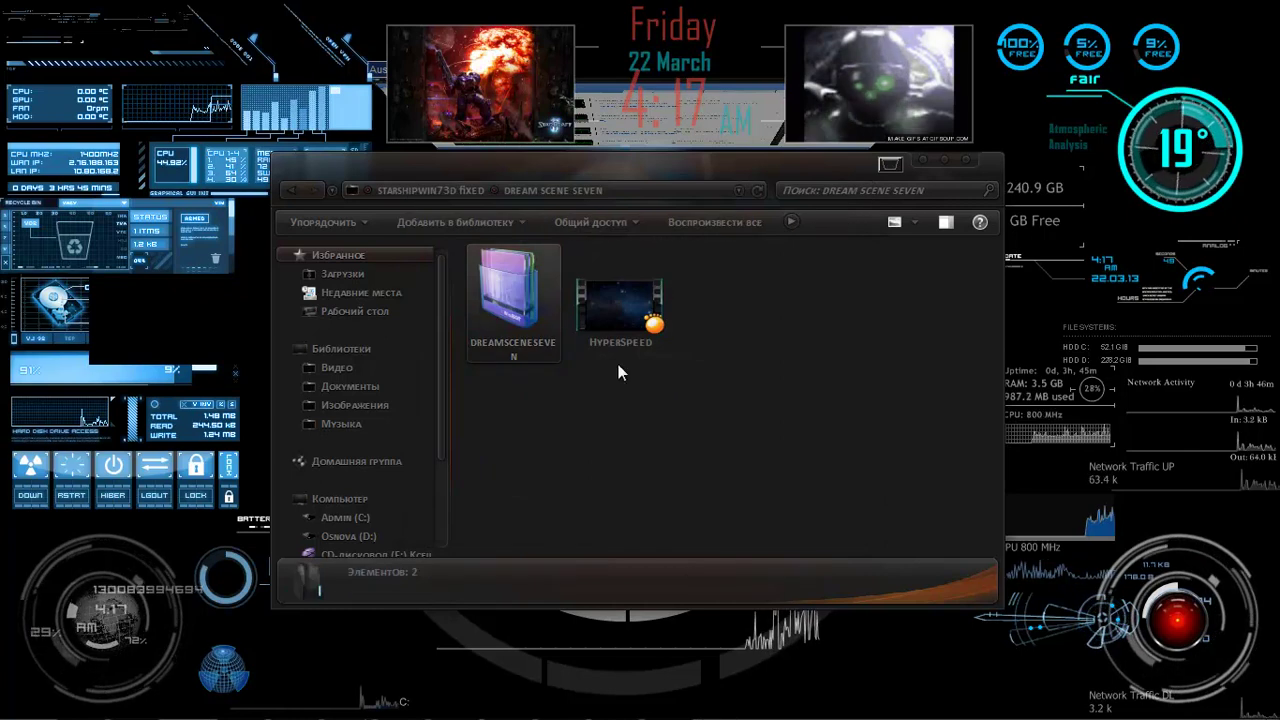
Set the HYPERSPEED video as the DreamScene background and shift the folder window to reveal the desktop.
left_click(614, 322)
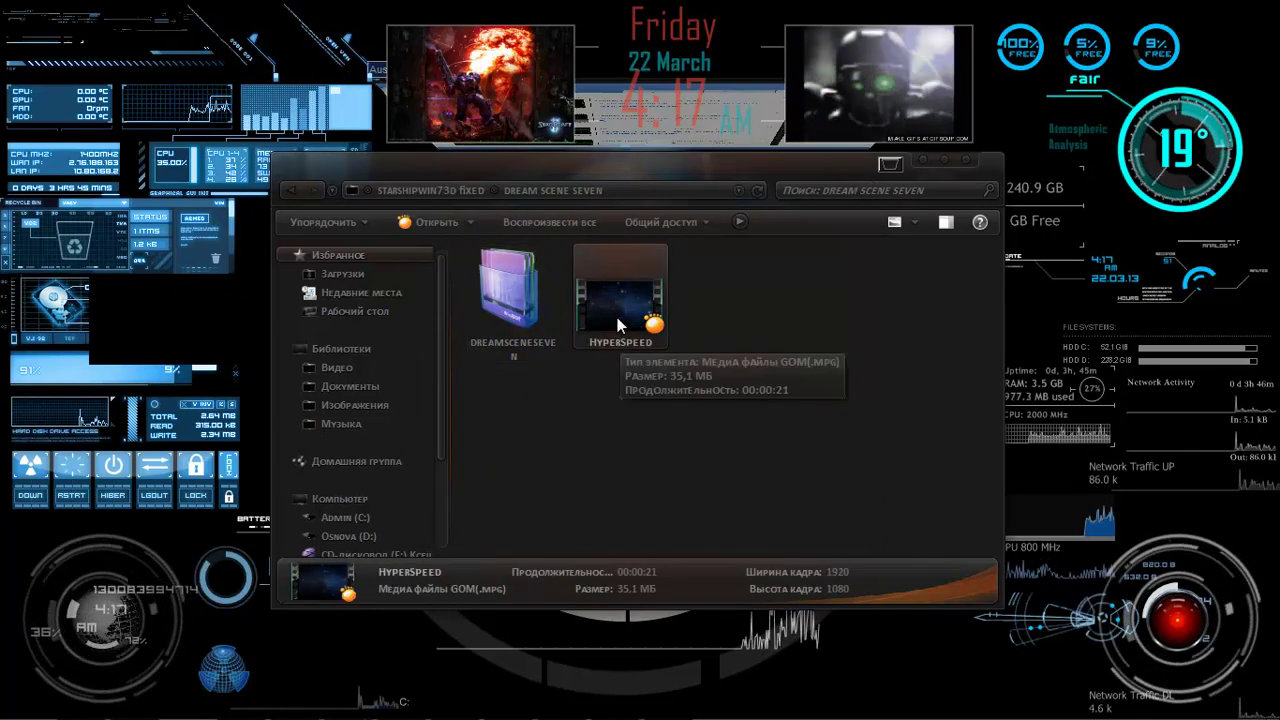
right_click(617, 319)
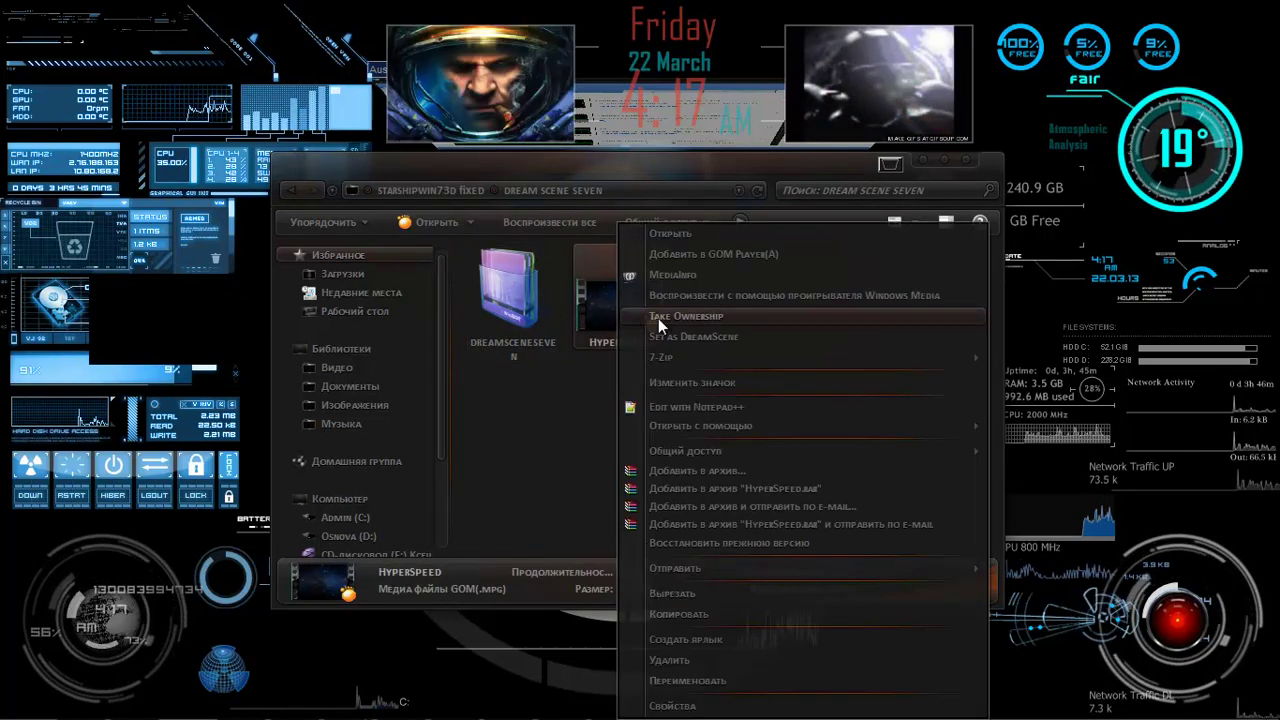
left_click(677, 335)
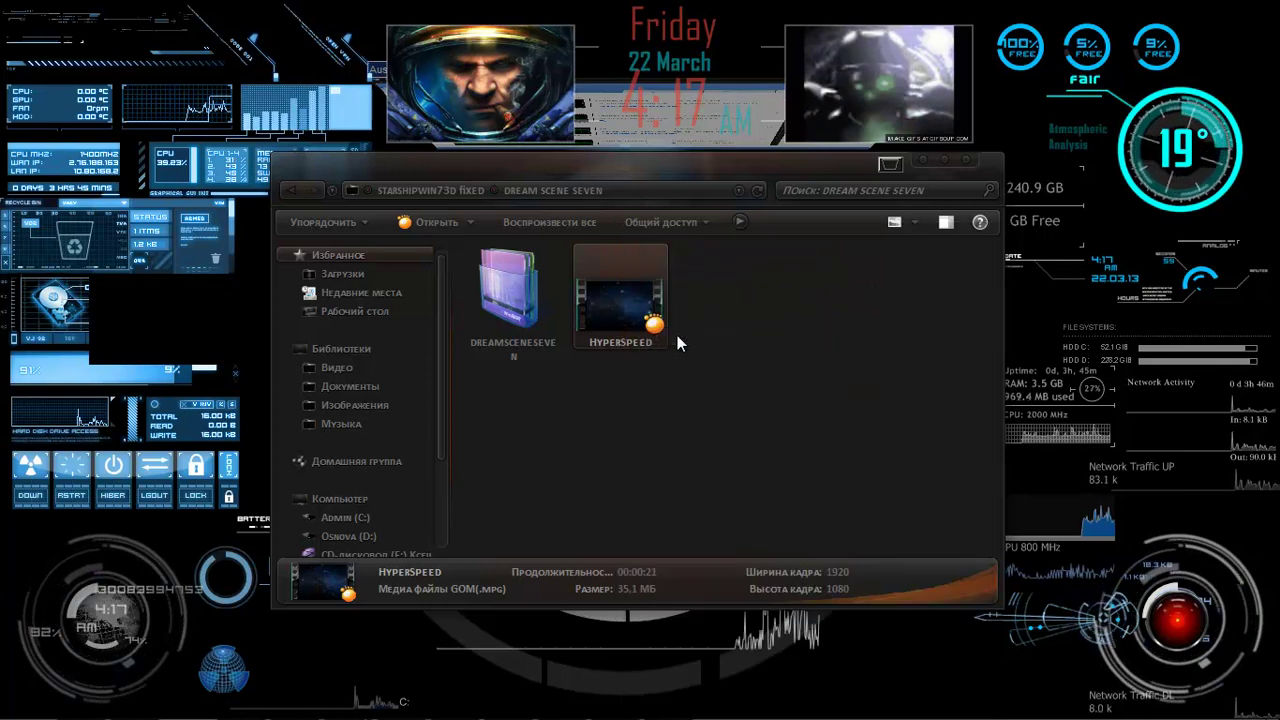
left_click_drag(685, 177, 586, 168)
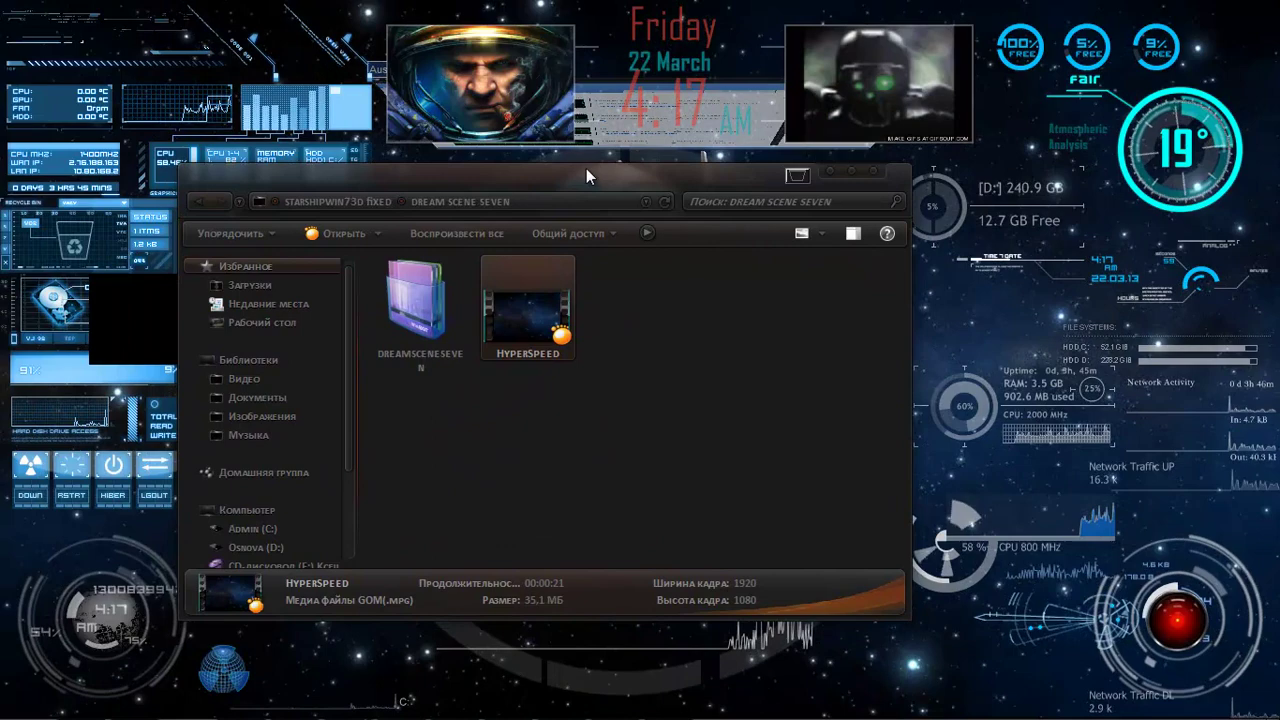
Return to the STARSHIPWIN73D FIXED folder, tilt its window in 3D and place it towards the desktop's right side.
left_click(199, 204)
mouse_move(288, 180)
left_mouse_down()
mouse_move(409, 361)
mouse_move(407, 249)
mouse_move(313, 185)
left_mouse_up()
left_click_drag(743, 186, 737, 249)
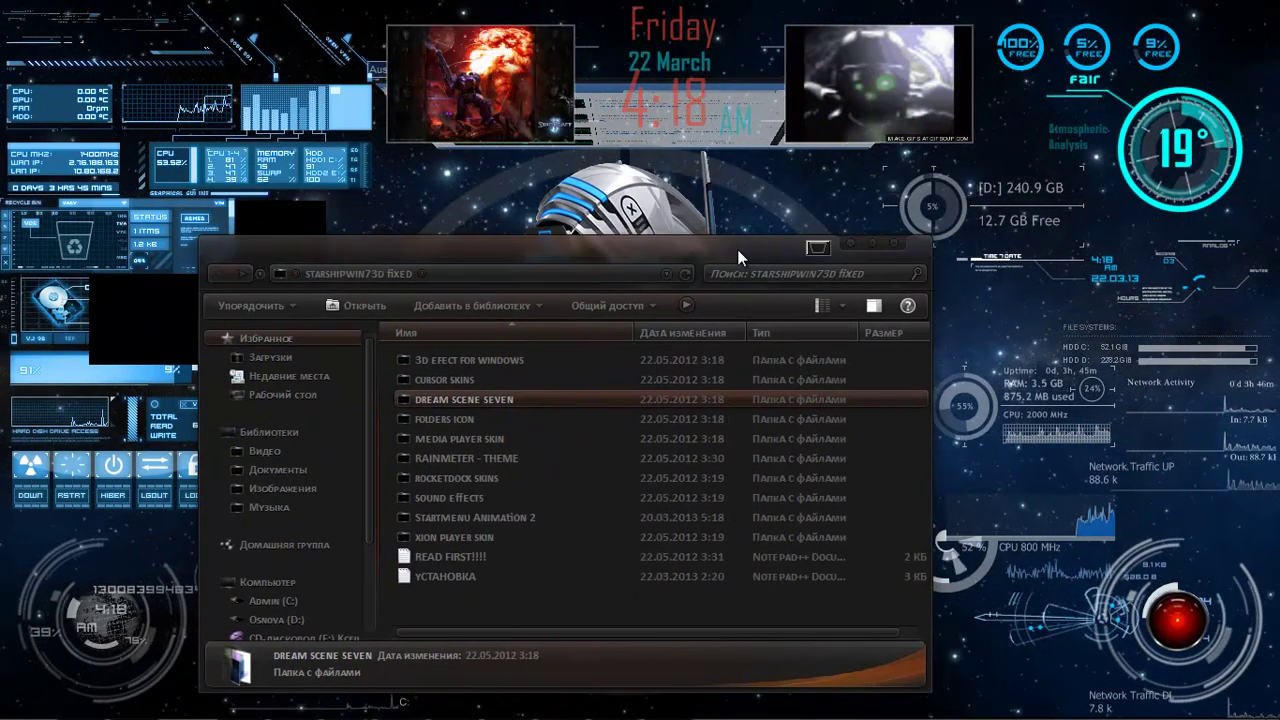
left_click(810, 246)
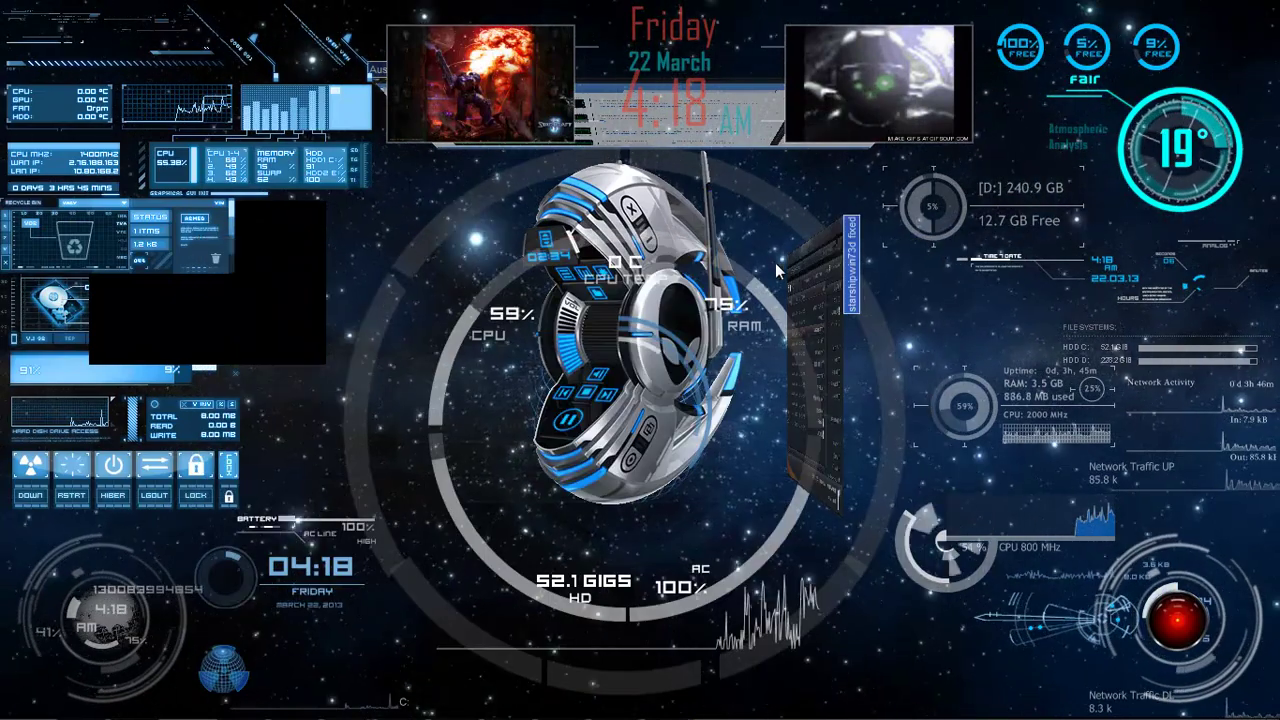
left_click_drag(921, 310, 933, 266)
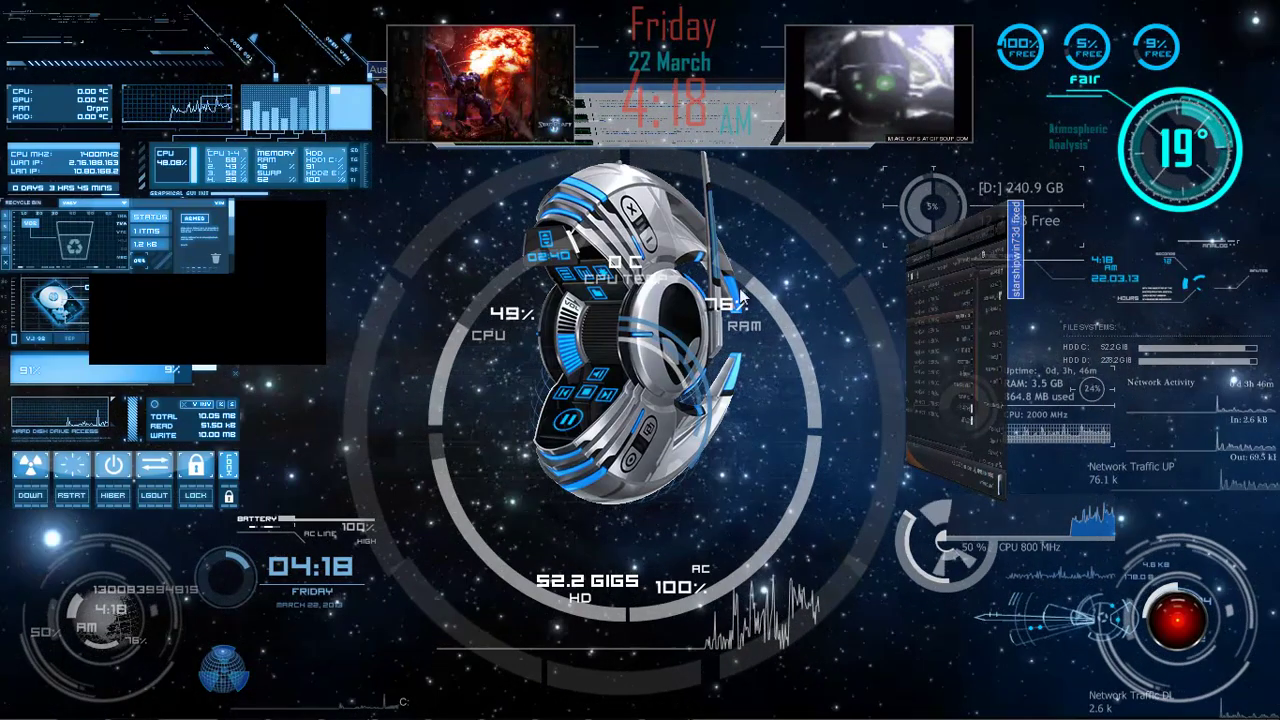
View the Rainmeter launcher menu at the centre of the desktop.
left_click(665, 240)
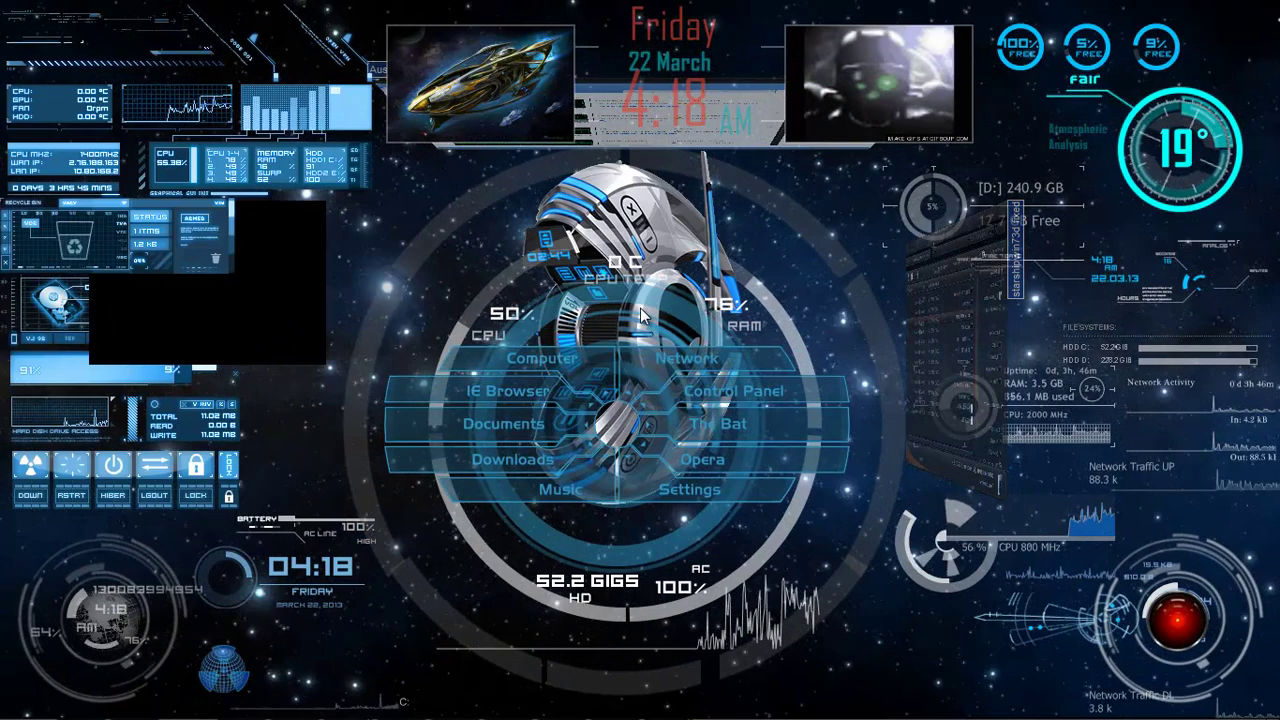
left_click(651, 315)
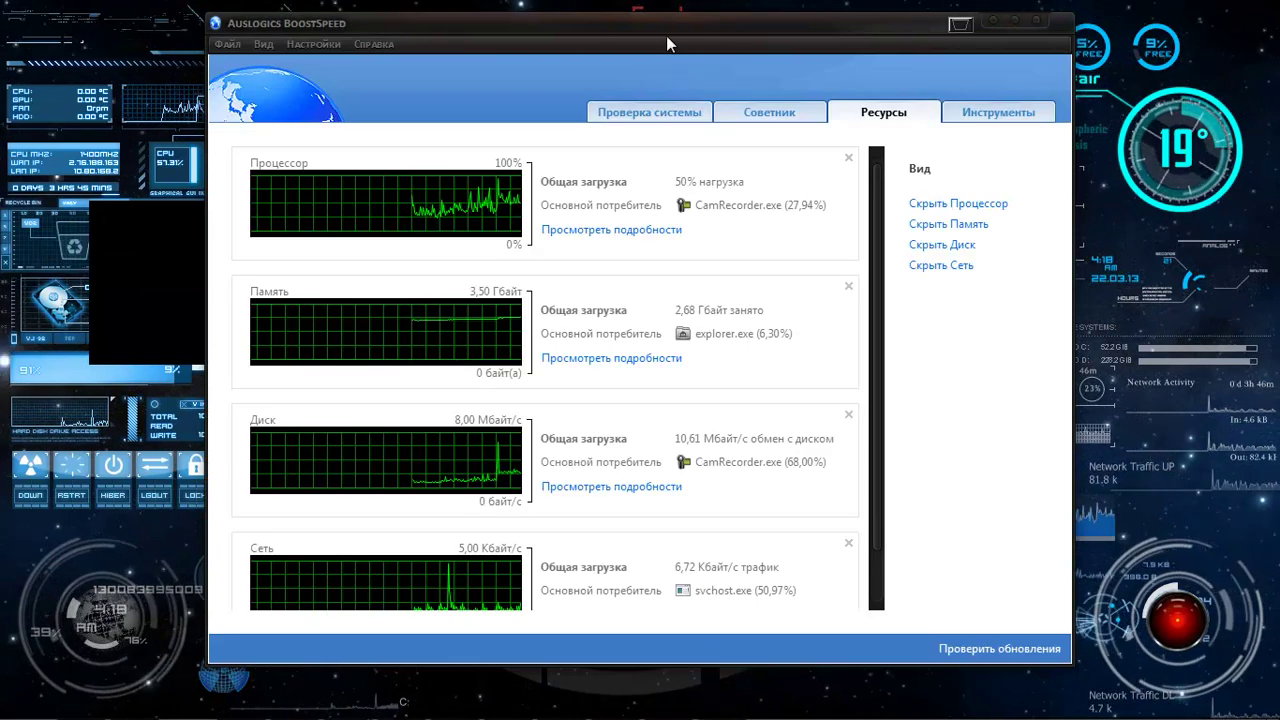
Tilt the Auslogics BoostSpeed window in 3D and stand it upright near the desktop's lower left corner.
left_click_drag(666, 35, 549, 99)
left_click(838, 87)
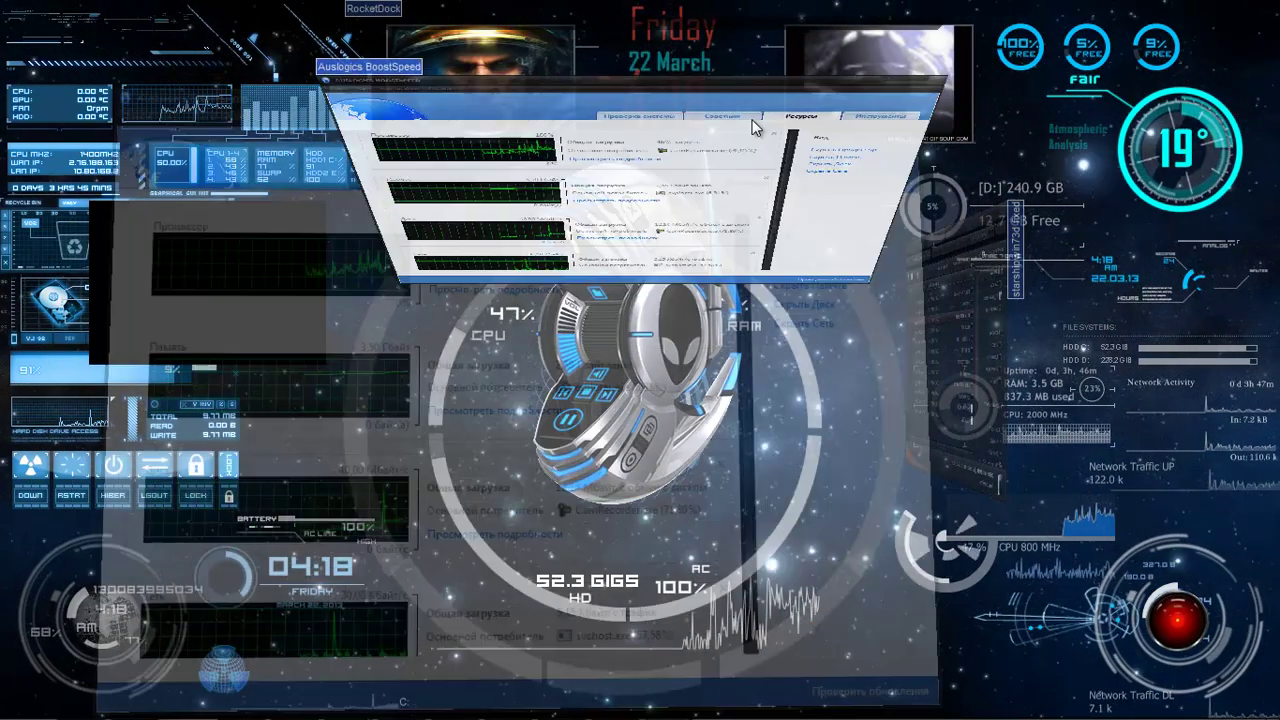
left_click(50, 514)
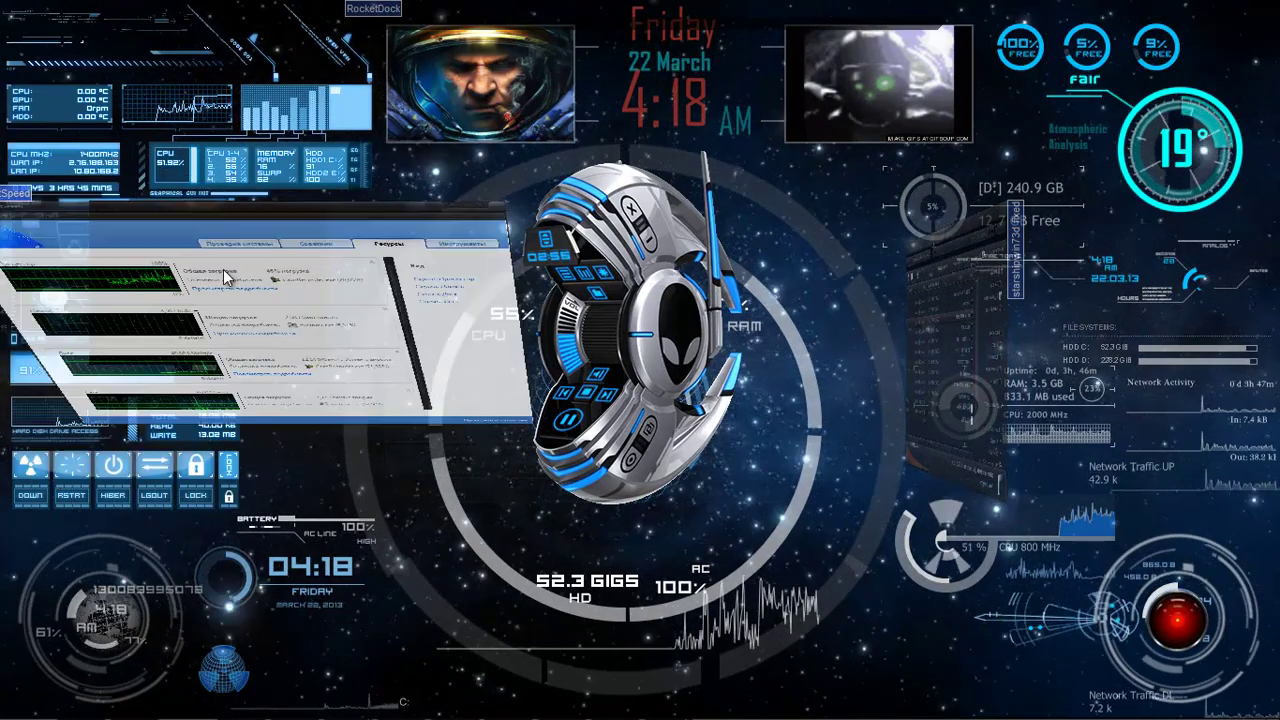
left_click_drag(57, 155, 198, 501)
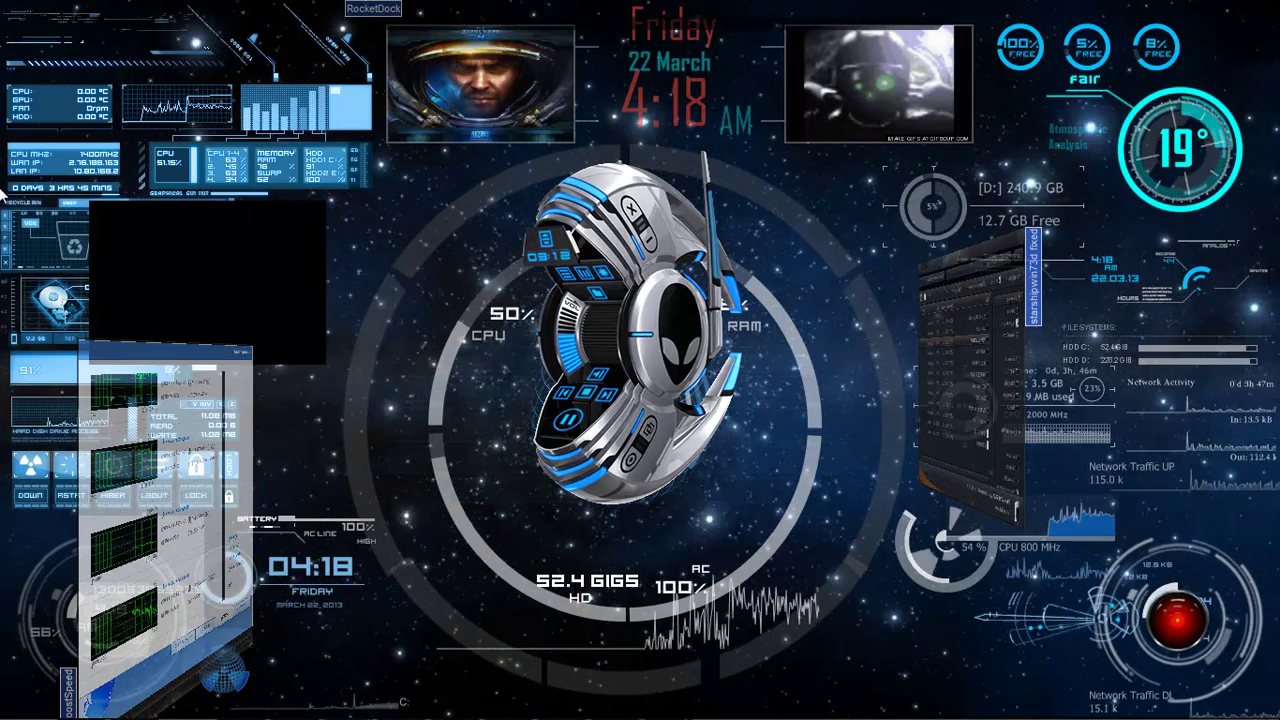
Open the Computer window, tilt it in 3D and move the tilted window across the desktop.
key("super")
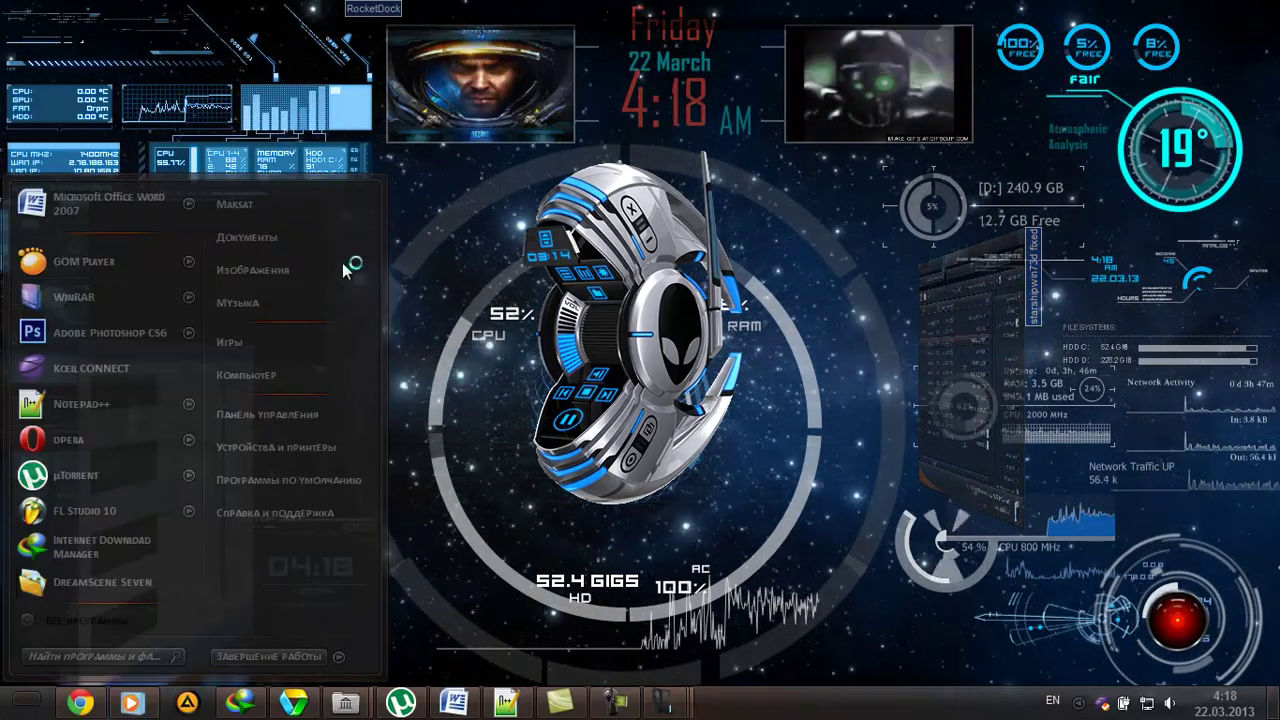
left_click(263, 375)
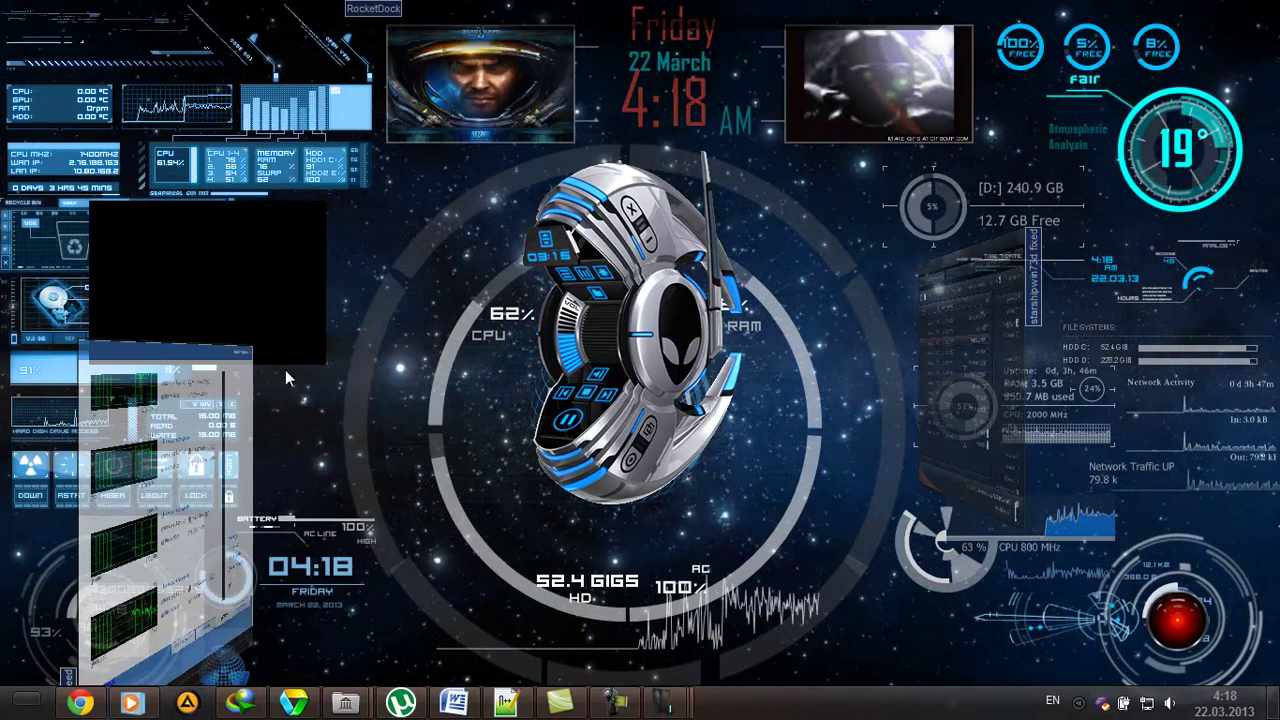
left_click_drag(584, 265, 590, 165)
left_click(852, 172)
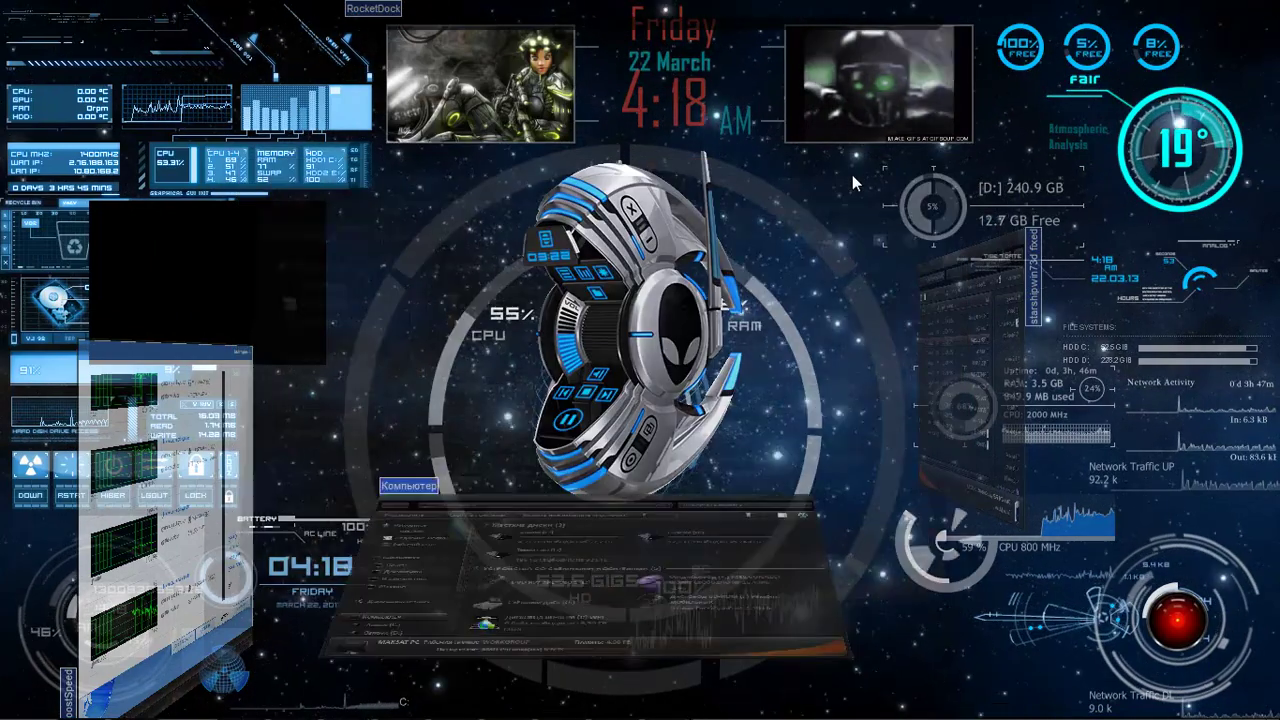
left_click_drag(506, 612, 426, 422)
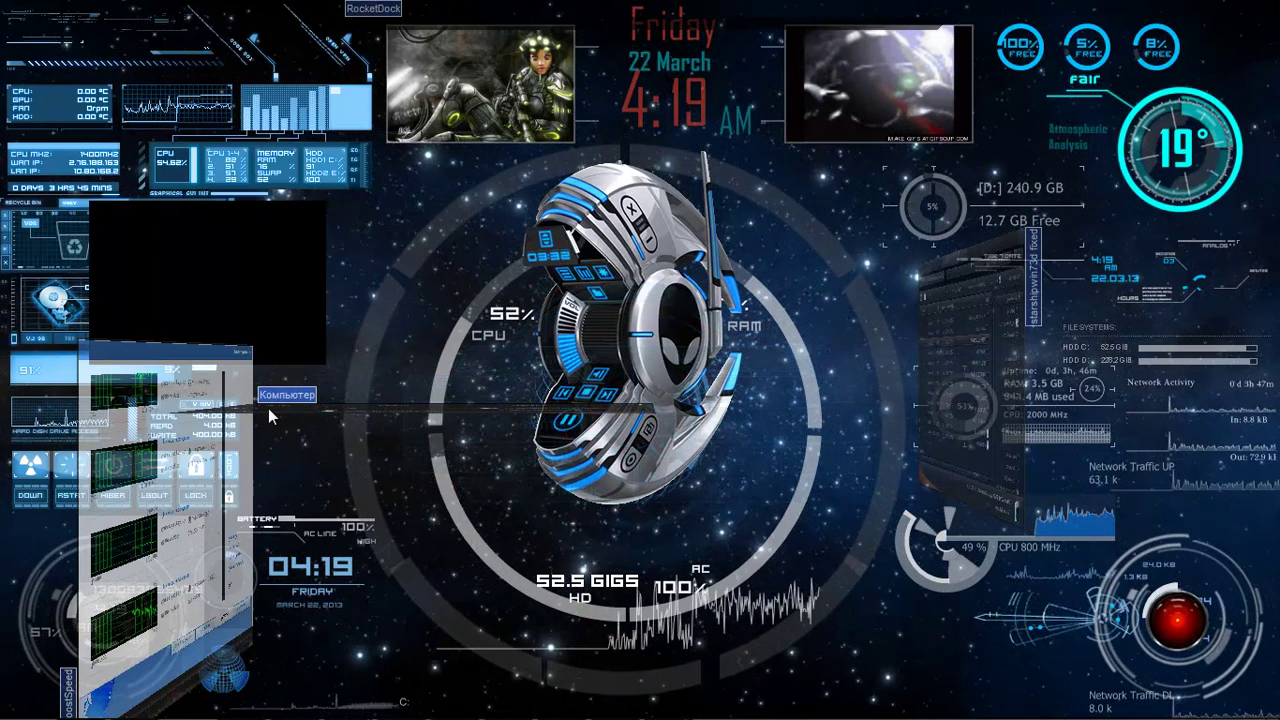
Restore the tilted Computer window, move it towards the desktop's left edge and tilt it upright in 3D.
double_click(272, 402)
left_click_drag(482, 171, 130, 125)
left_click_drag(337, 174, 343, 174)
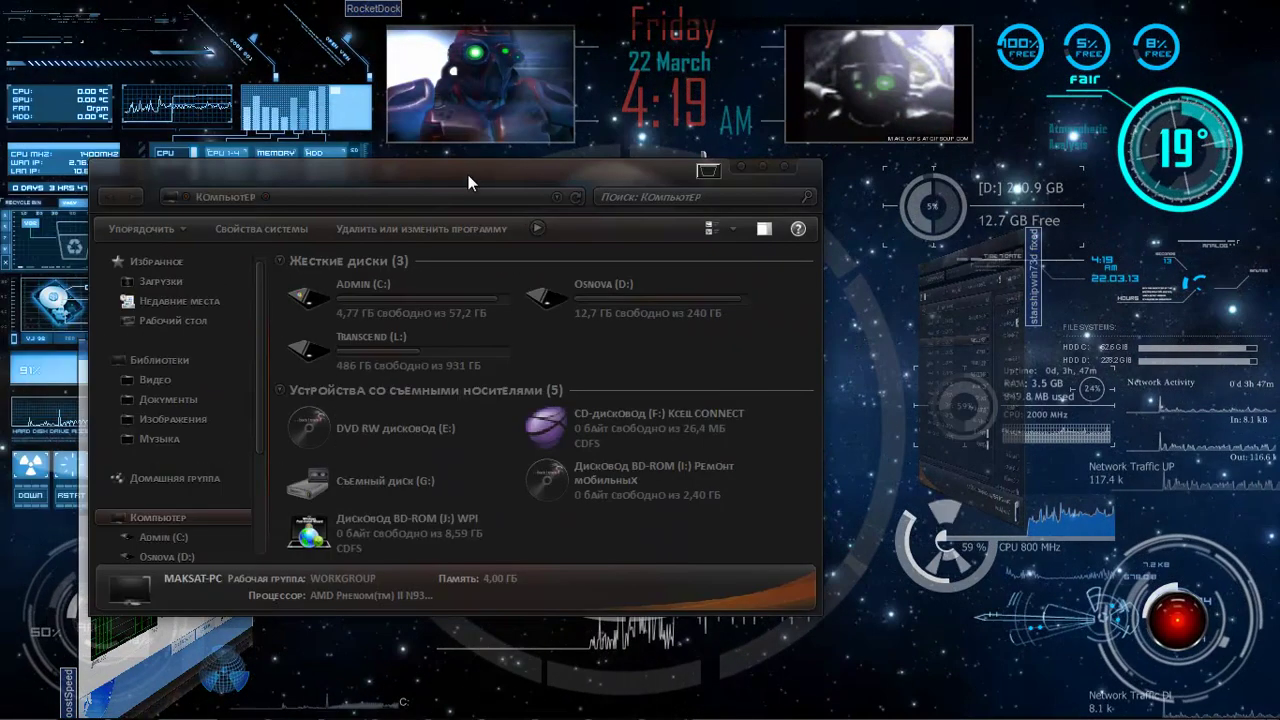
left_click(712, 176)
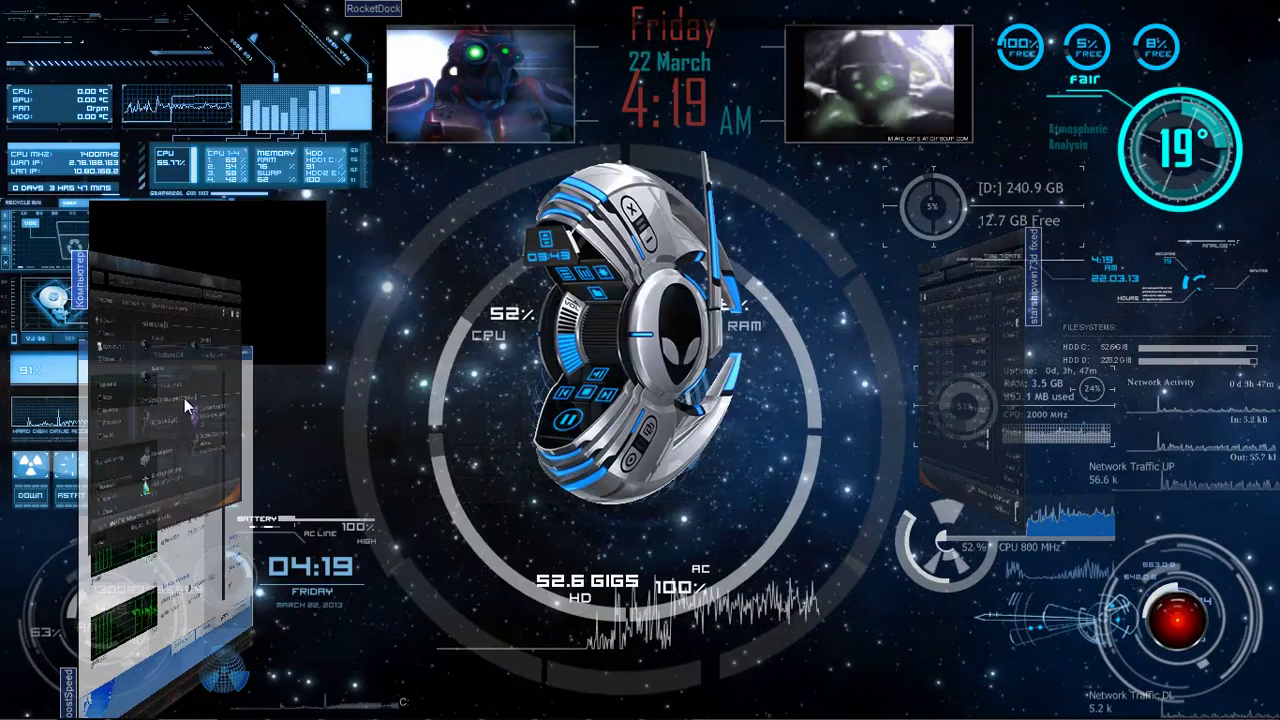